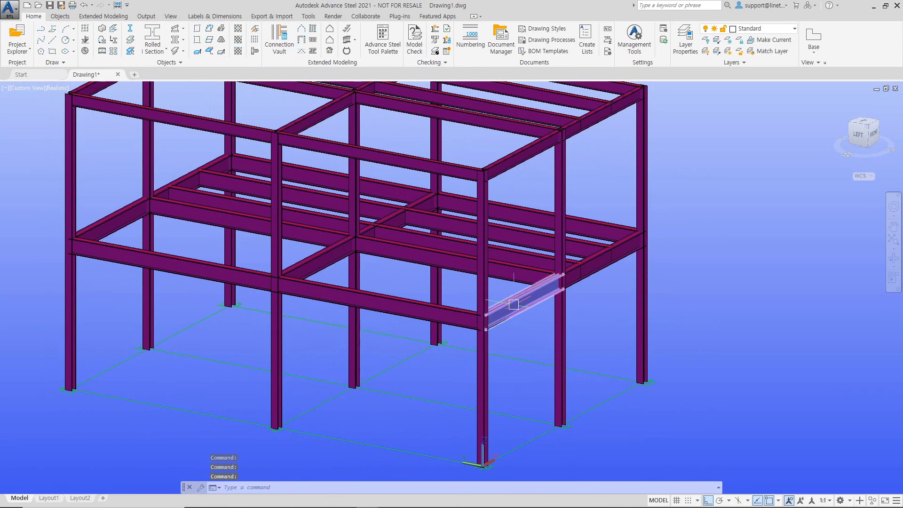
Open the Connection Vault and place its window clear of the column near the base of the steel frame
middle_drag(517, 302, 547, 332)
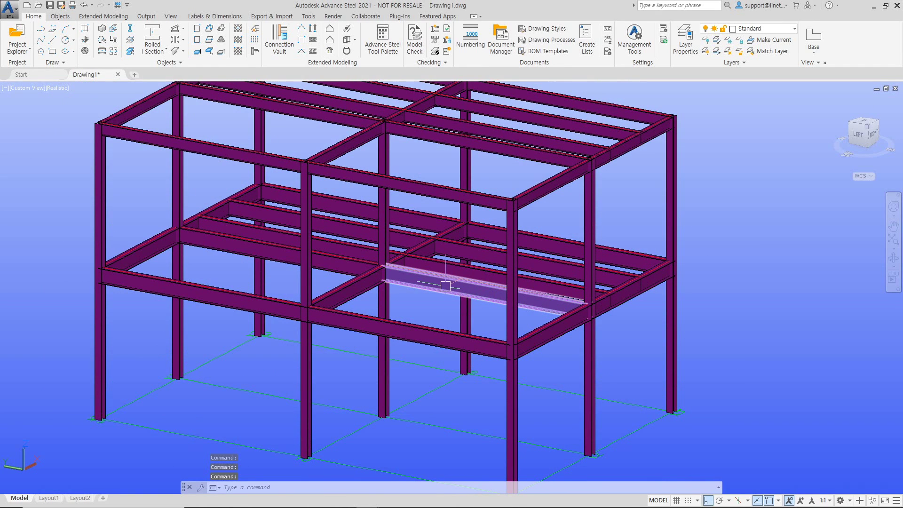
scroll(435, 268, down, 2)
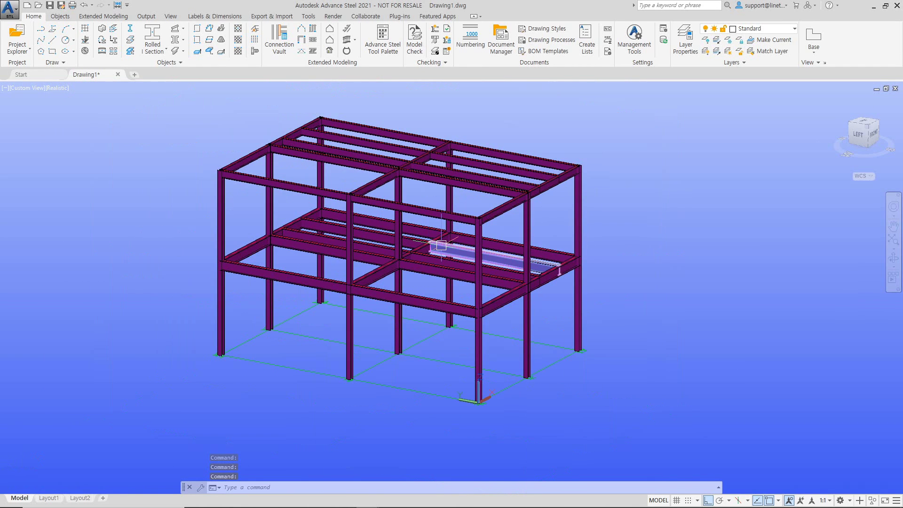
scroll(455, 249, up, 3)
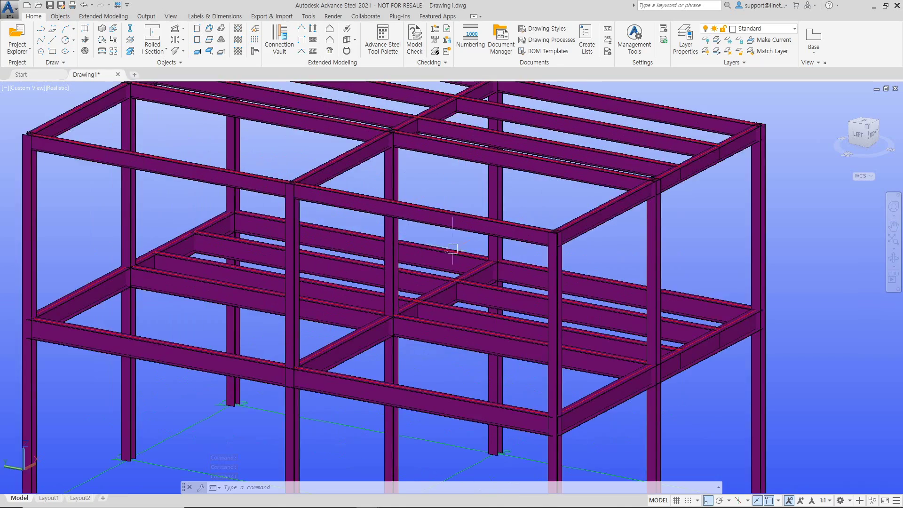
middle_drag(456, 249, 450, 185)
middle_drag(450, 186, 455, 154)
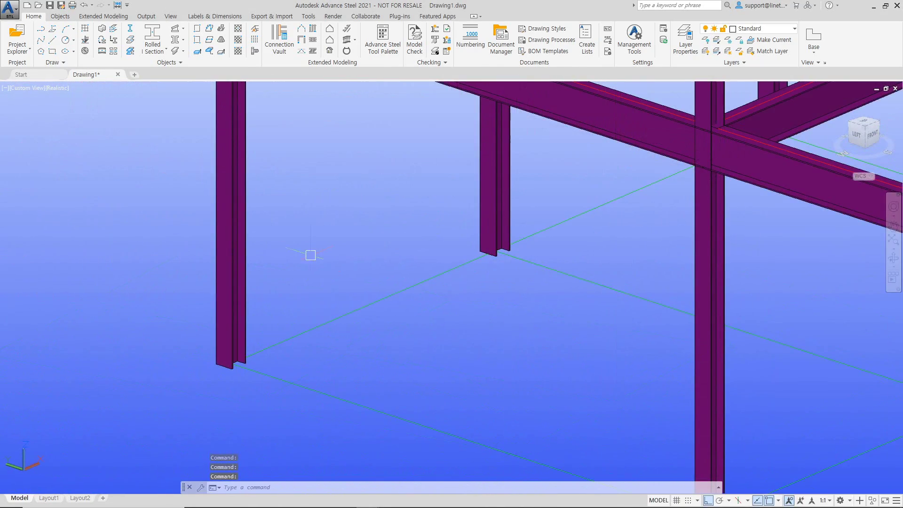
middle_drag(308, 254, 219, 235)
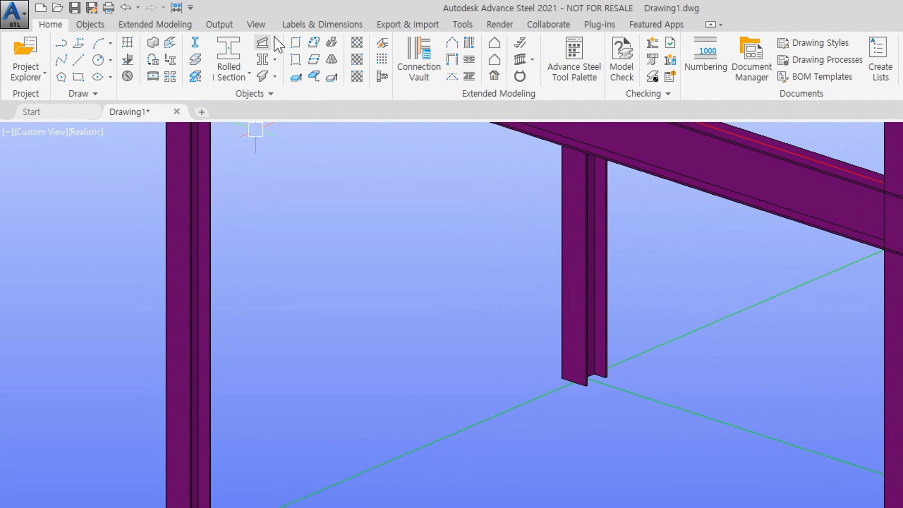
click(430, 72)
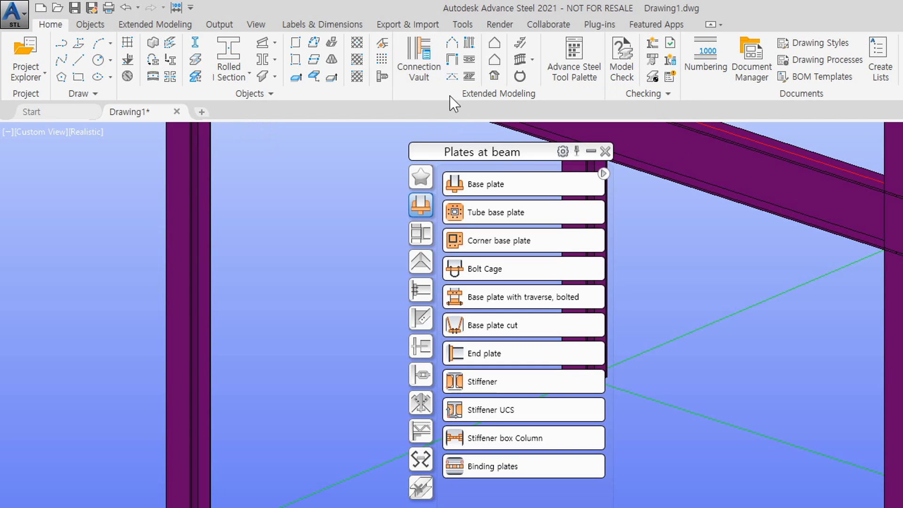
drag(486, 148, 702, 134)
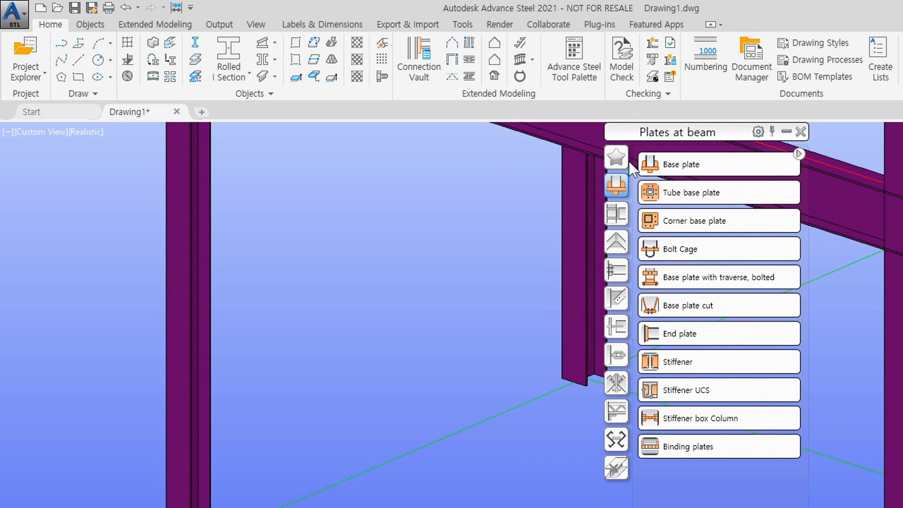
Look through the vault's connection categories, including Plates at beam, Column - Beam, Beam end to end and Platform beams
click(616, 214)
click(616, 241)
click(616, 270)
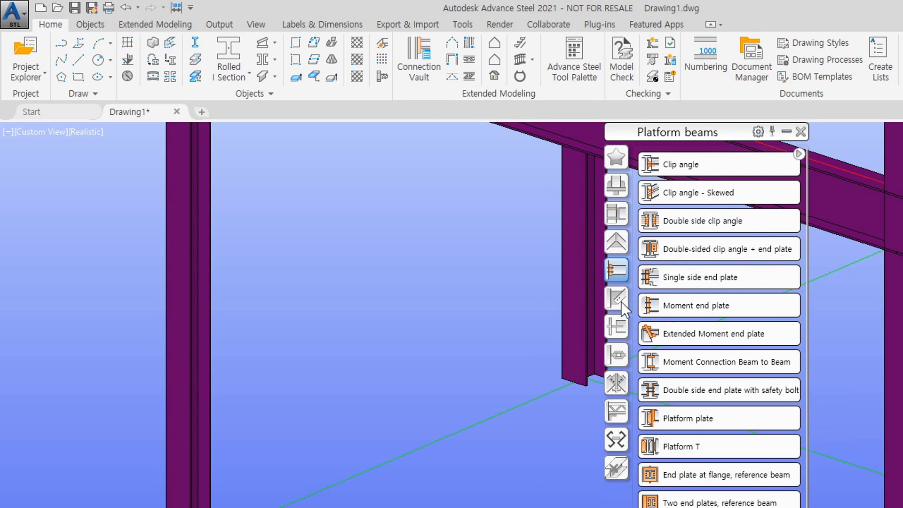
click(619, 328)
click(616, 298)
click(616, 270)
click(616, 214)
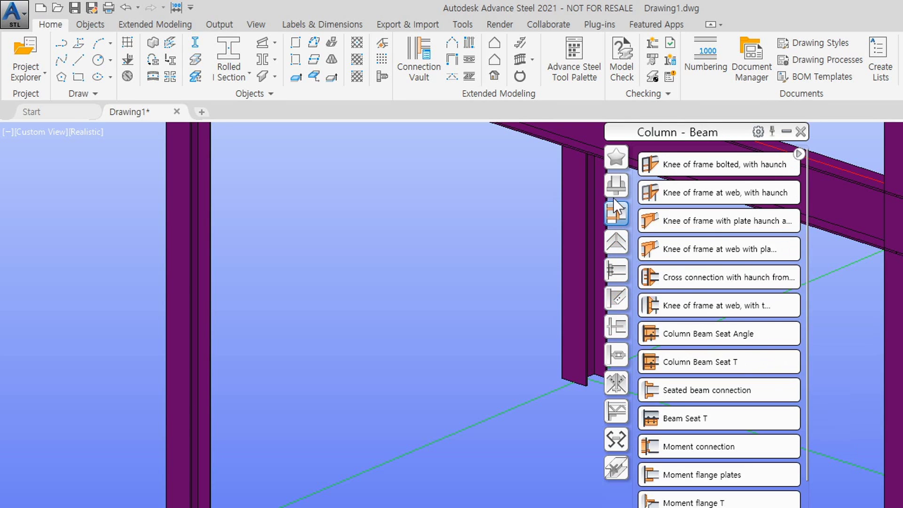
click(614, 188)
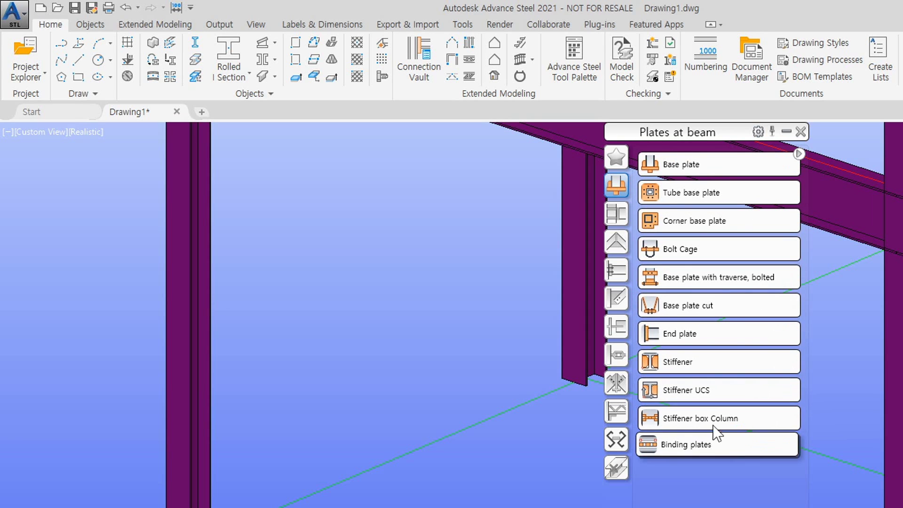
click(616, 217)
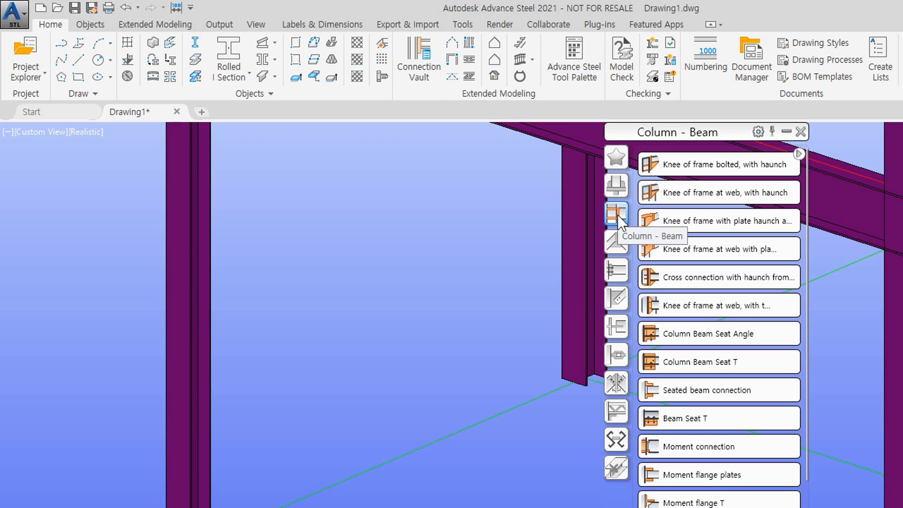
click(617, 243)
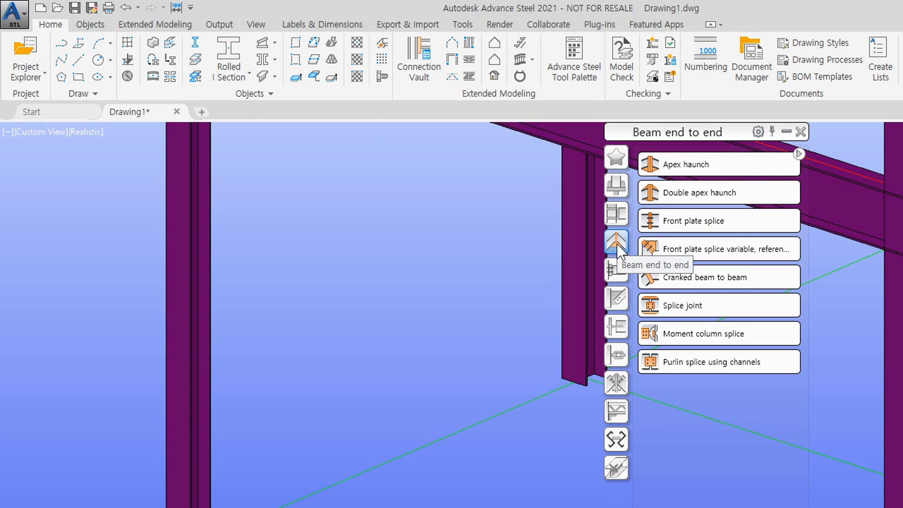
Add the Base plate and End plate connections from Plates at beam to the favorites and show the favorites list
click(614, 191)
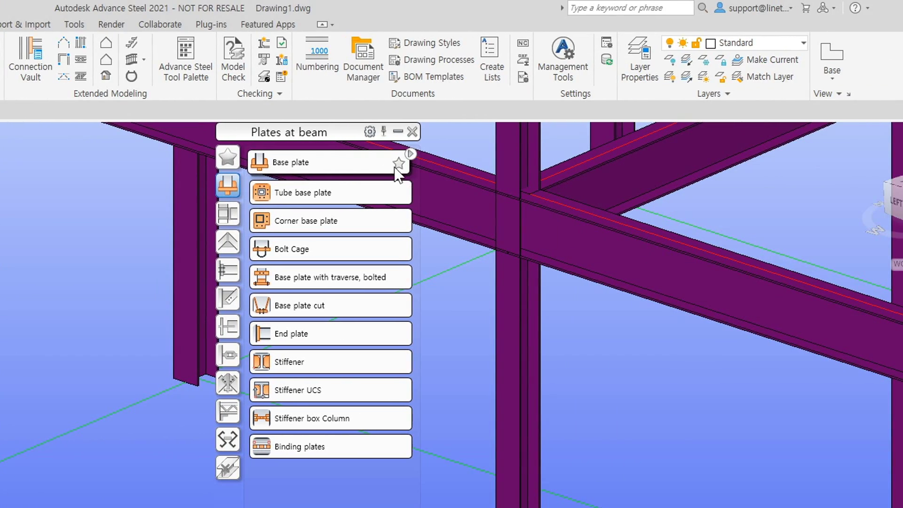
click(398, 164)
click(237, 162)
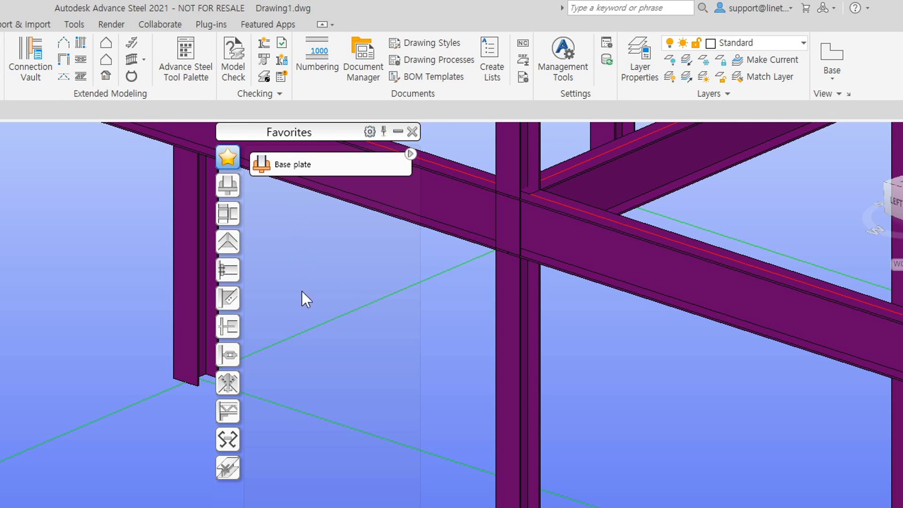
click(228, 183)
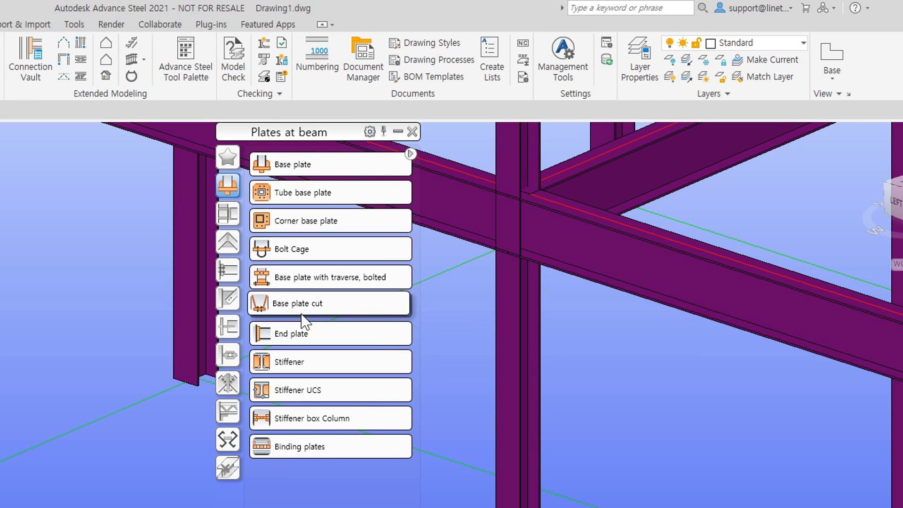
mouse_move(308, 333)
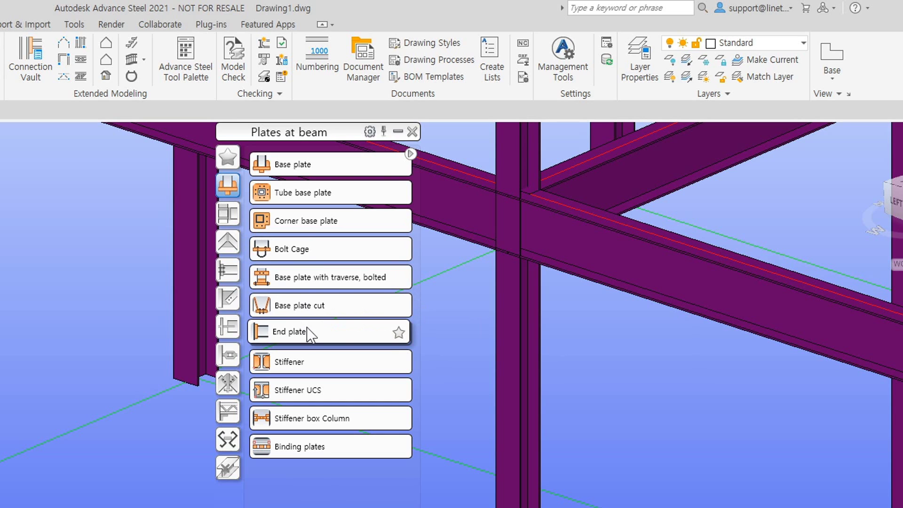
click(398, 334)
click(226, 160)
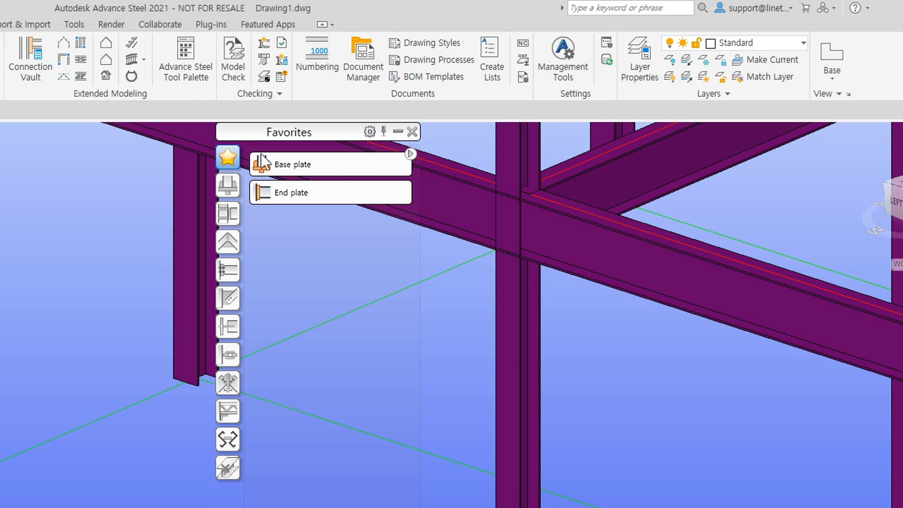
Remove the Base plate and End plate connections from the favorites
mouse_move(324, 172)
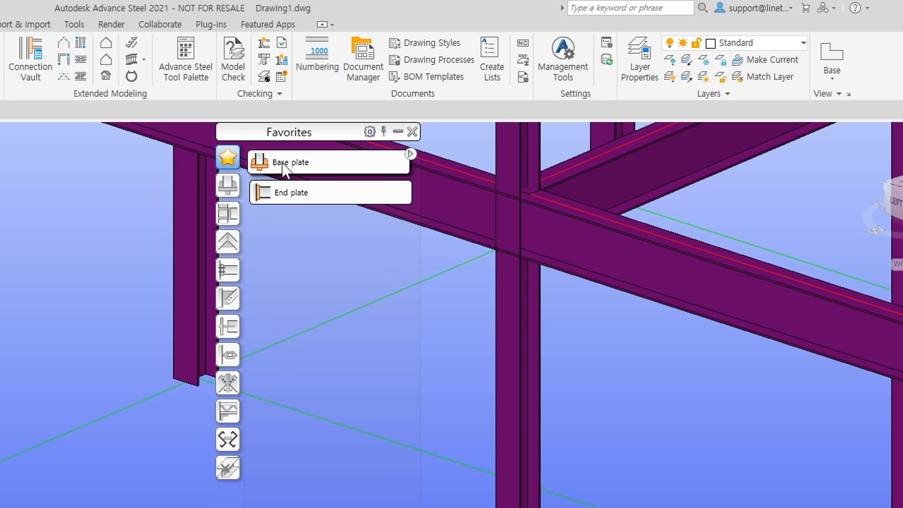
mouse_move(365, 174)
click(398, 164)
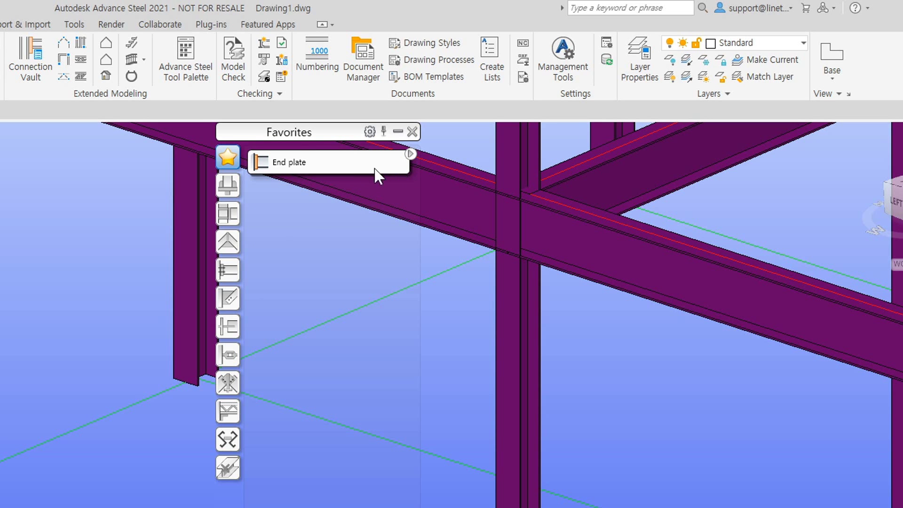
click(396, 164)
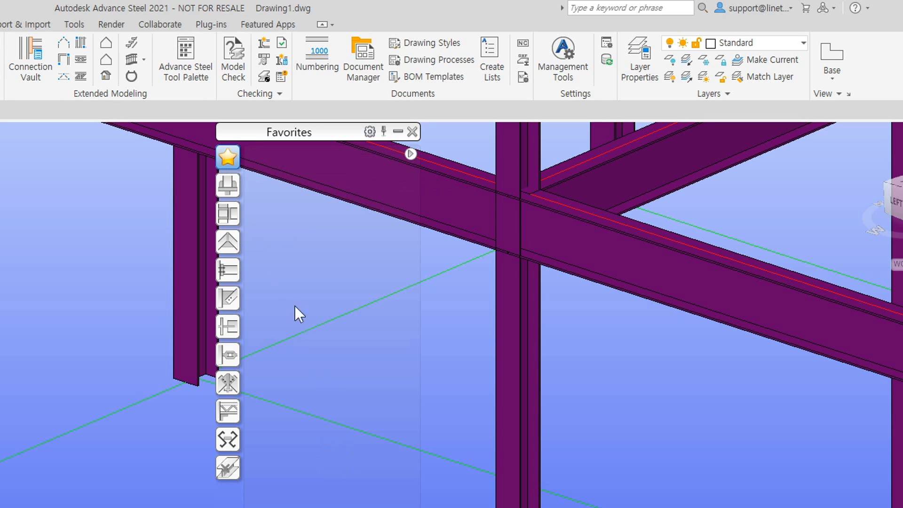
Expand the preview pane and examine illustrations and descriptions for Plates at beam, Column - Beam, Platform beams and Beam end to end connections
click(228, 187)
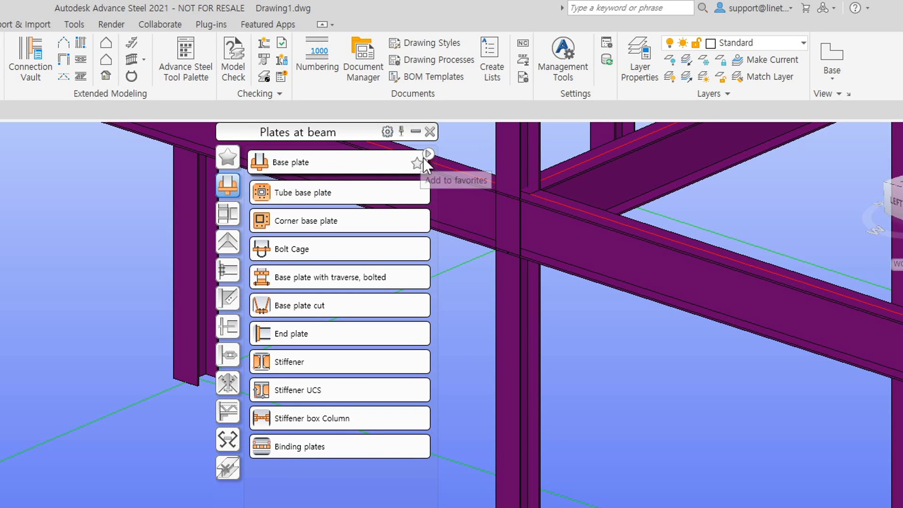
mouse_move(429, 155)
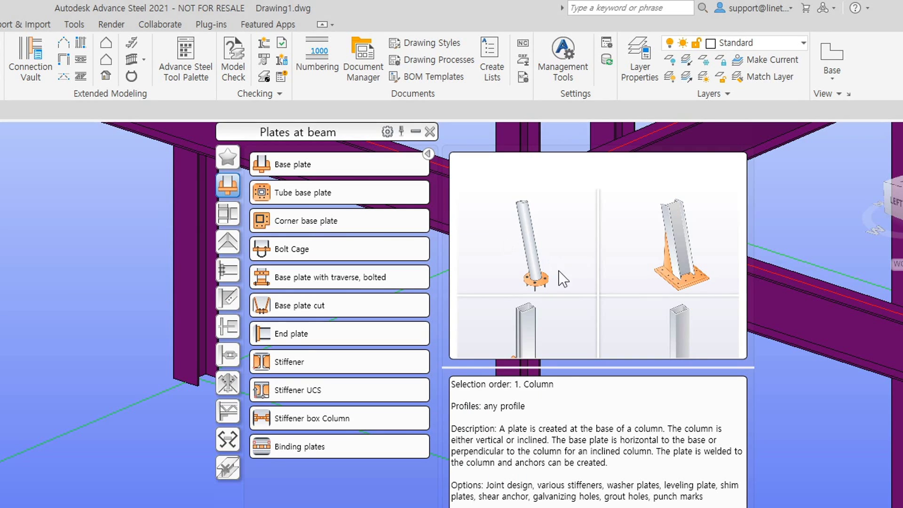
scroll(566, 230, down, 1)
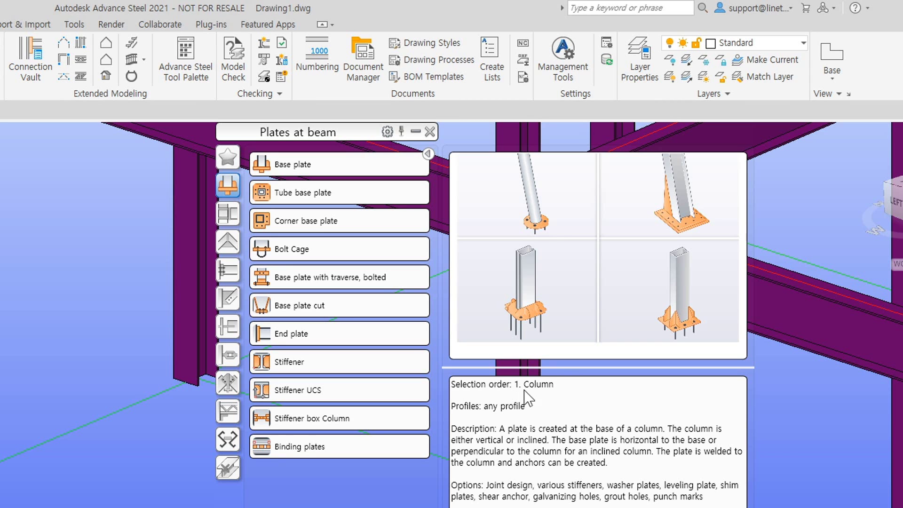
mouse_move(309, 218)
click(229, 215)
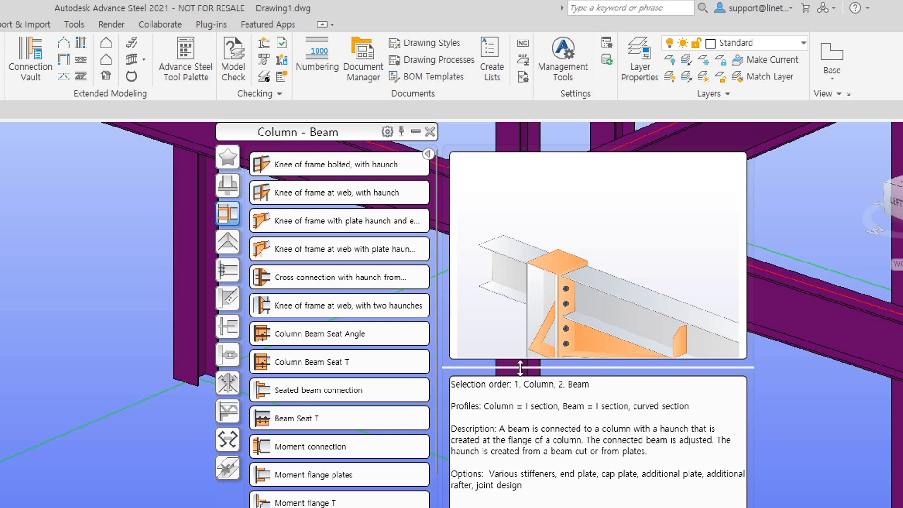
click(233, 273)
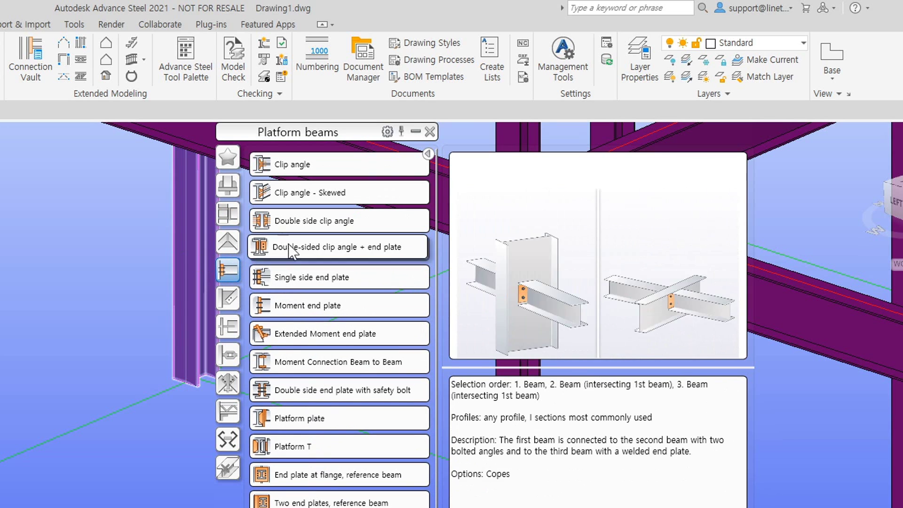
click(231, 242)
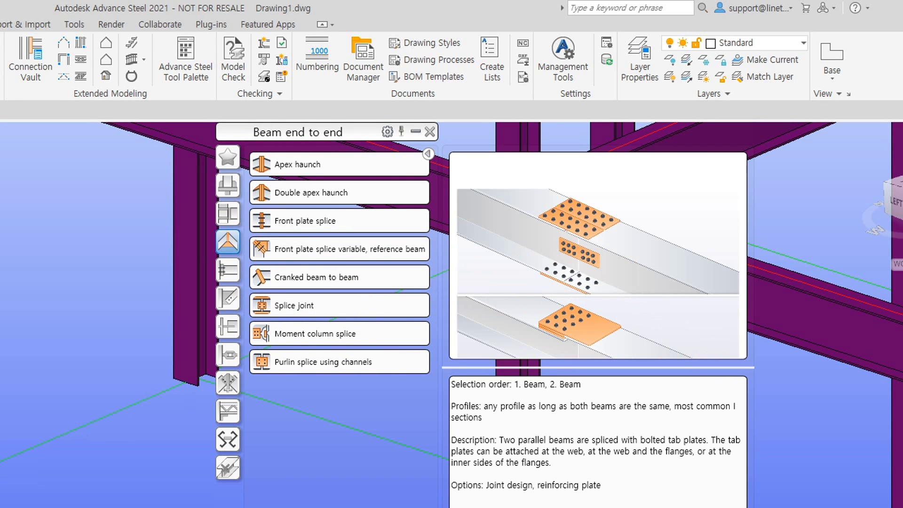
Enlarge the vault's preview area and examine the bolted beam splice illustration in close-up
drag(754, 507, 817, 507)
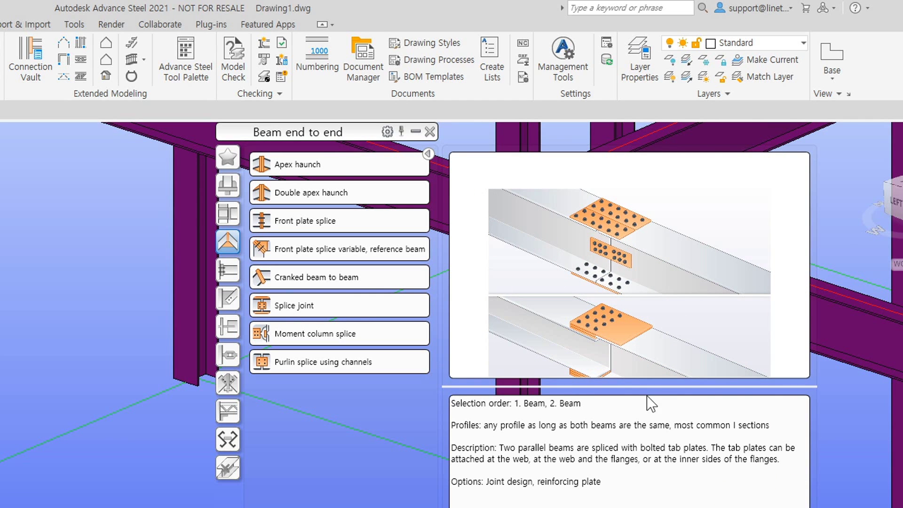
drag(631, 385, 637, 507)
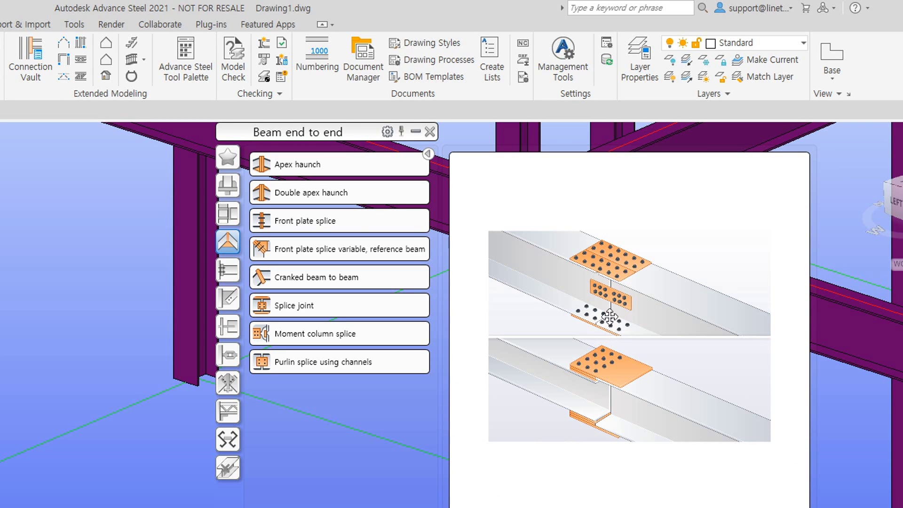
scroll(608, 316, up, 3)
scroll(609, 317, down, 2)
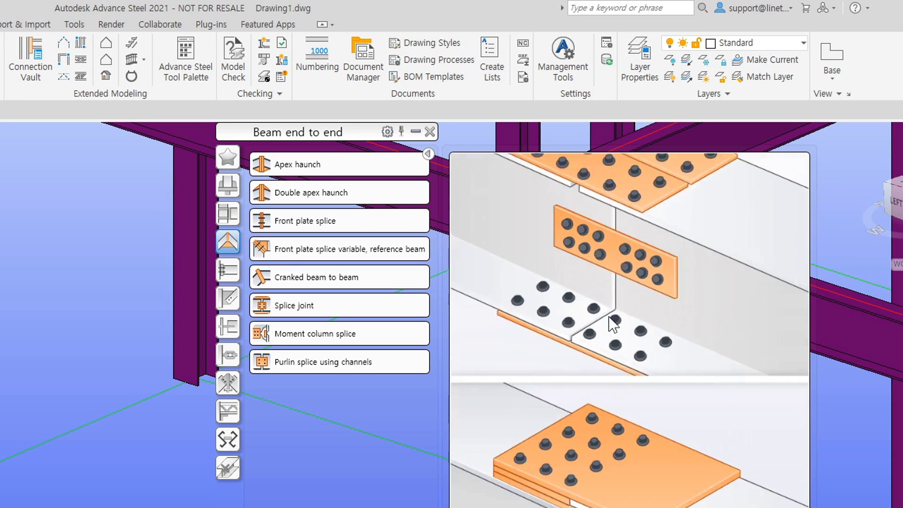
scroll(612, 328, up, 2)
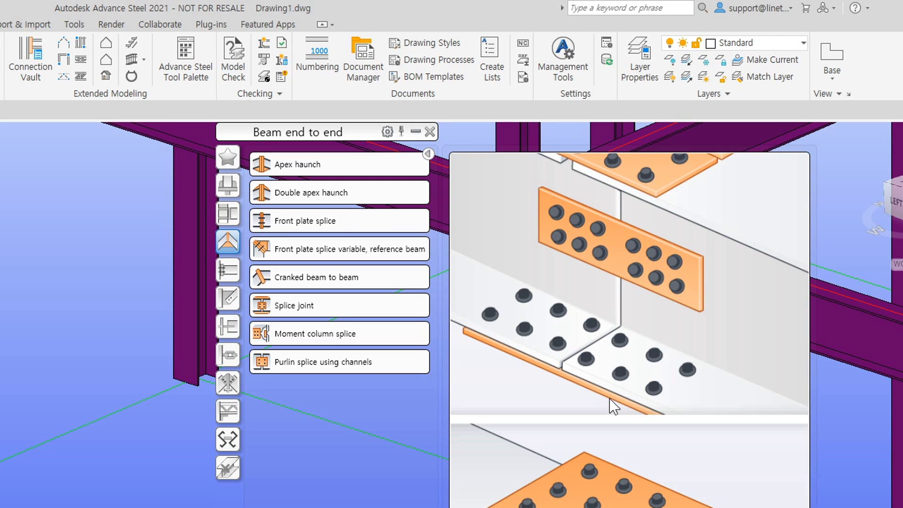
scroll(616, 383, down, 2)
scroll(733, 400, up, 2)
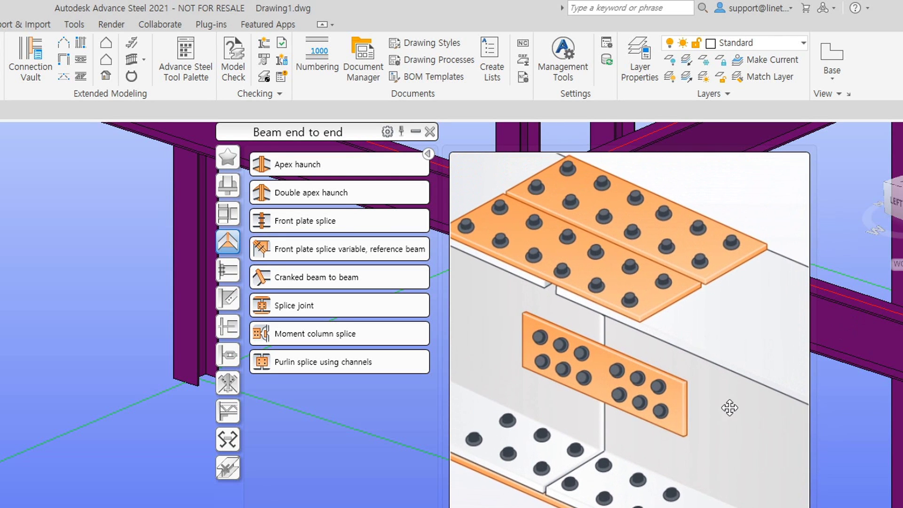
mouse_move(678, 439)
mouse_down()
mouse_move(710, 374)
mouse_move(658, 294)
mouse_move(668, 254)
mouse_up()
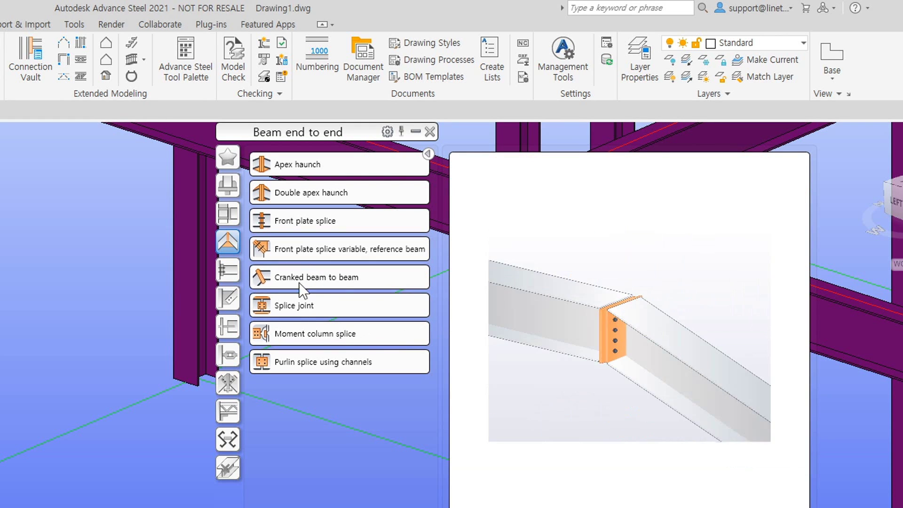
Examine in close-up the Platform beams illustration of a single plate joining two beams
click(228, 271)
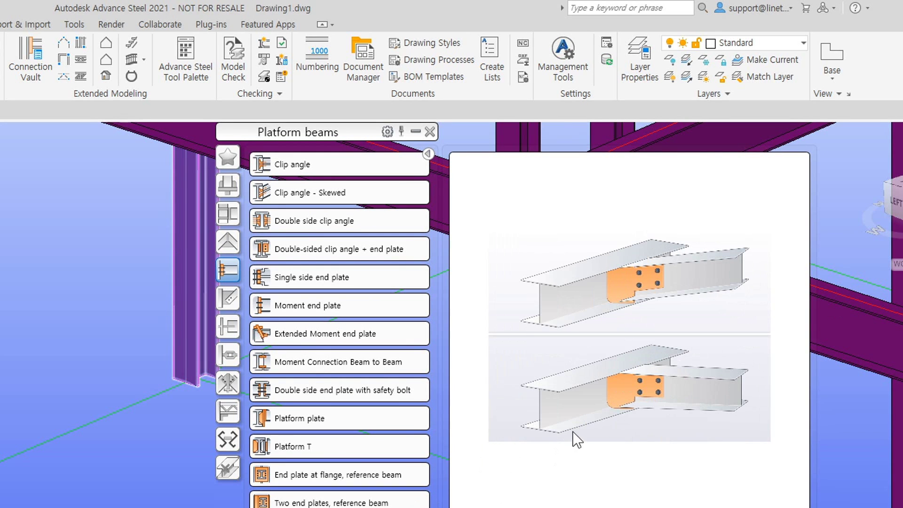
scroll(594, 398, up, 3)
drag(738, 389, 662, 454)
scroll(673, 436, down, 2)
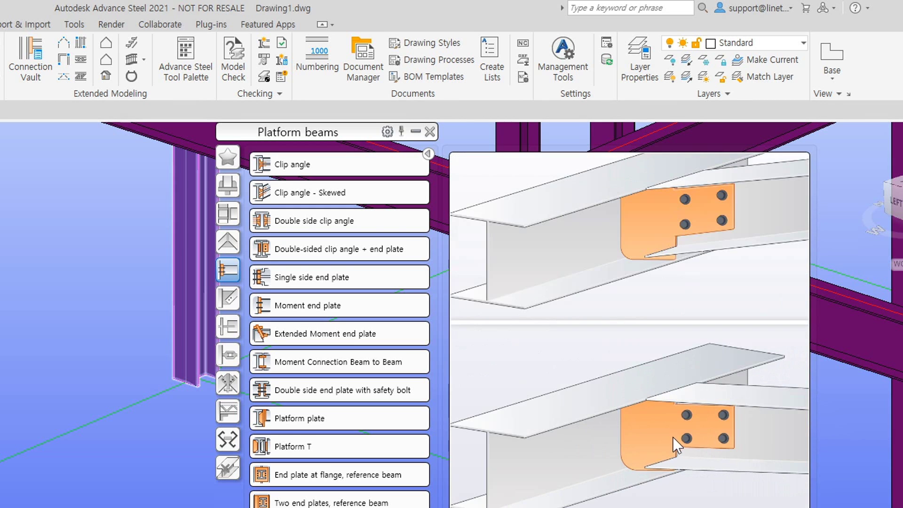
drag(719, 332, 690, 426)
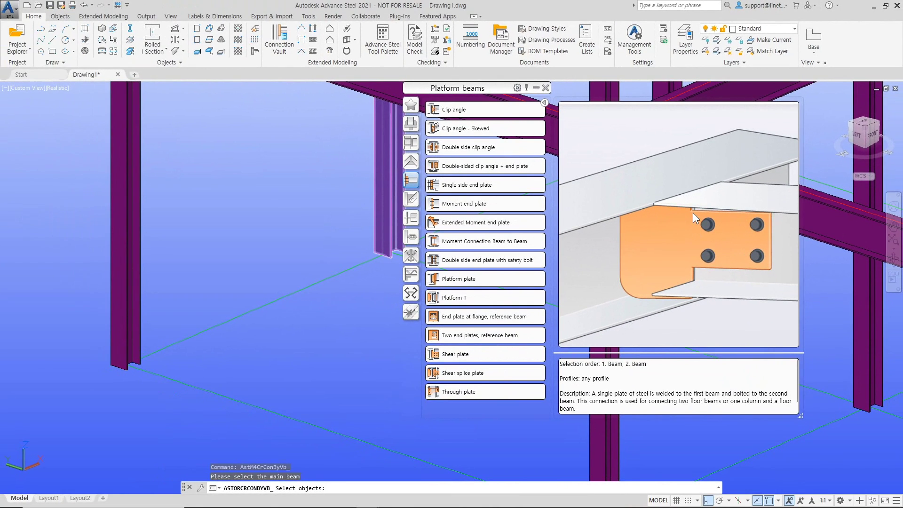
Hide and restore the vault's preview pane, move the vault away from the rear column, and cancel the pending connection
click(544, 103)
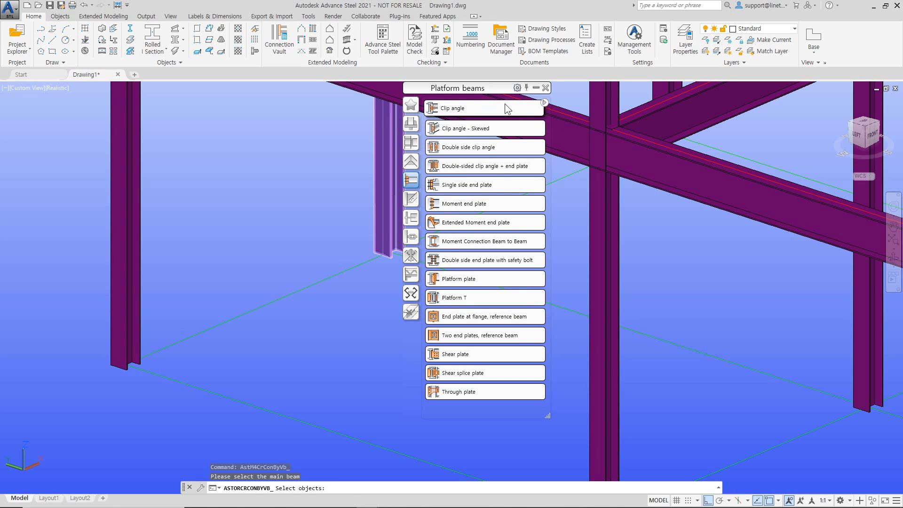
click(544, 102)
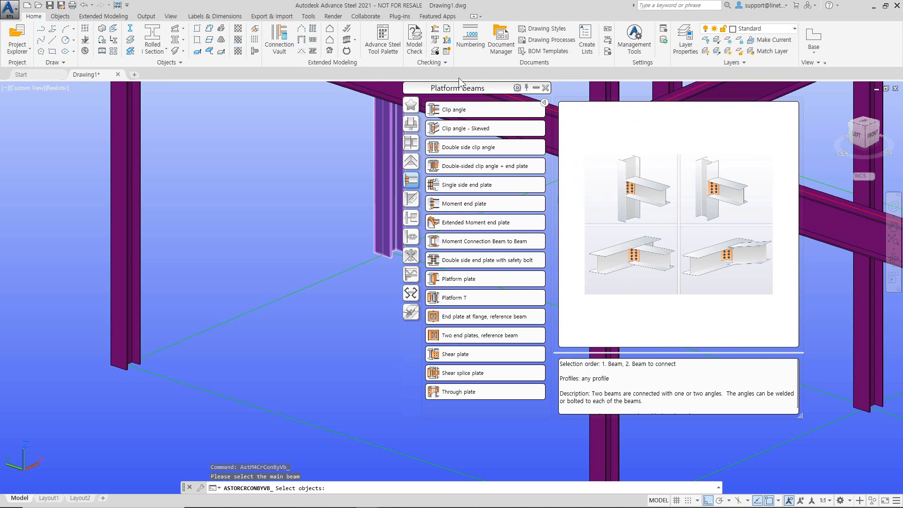
drag(460, 94, 517, 94)
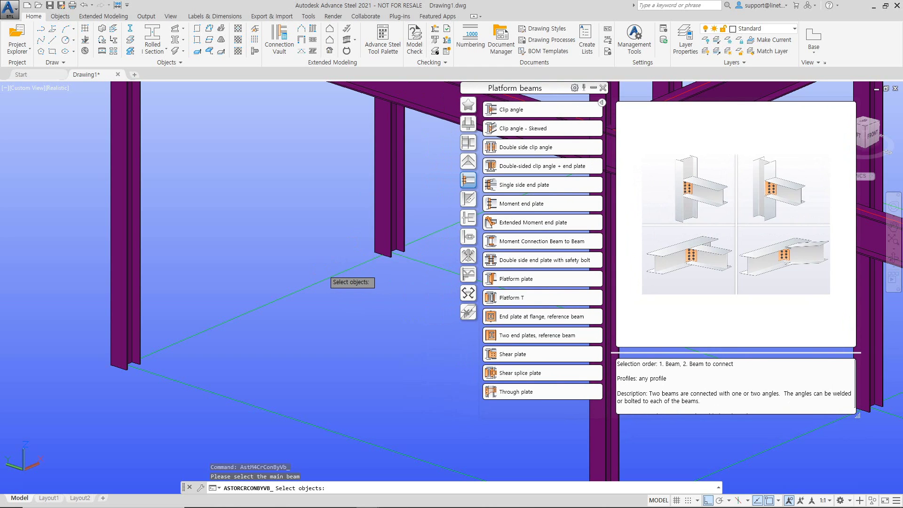
key(Escape)
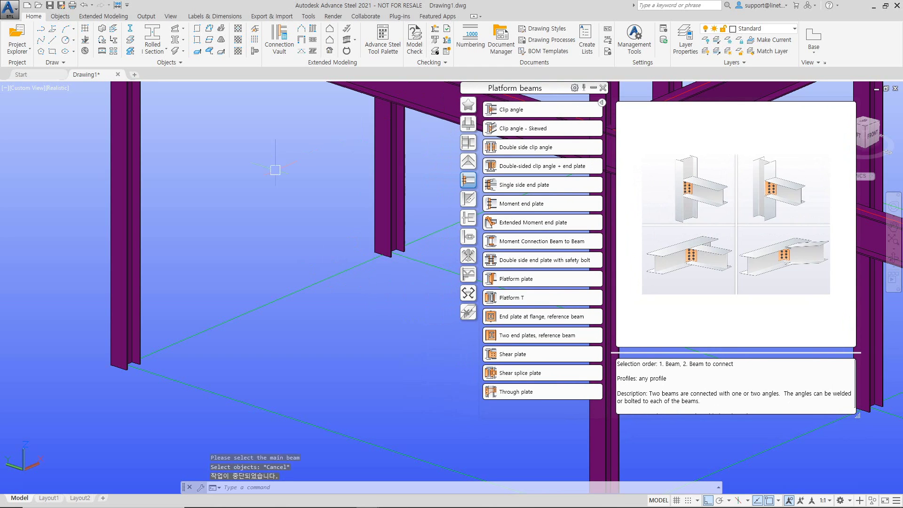
Add a Base plate from the Plates at beam category to the outer corner column, without an additional concrete object
click(471, 125)
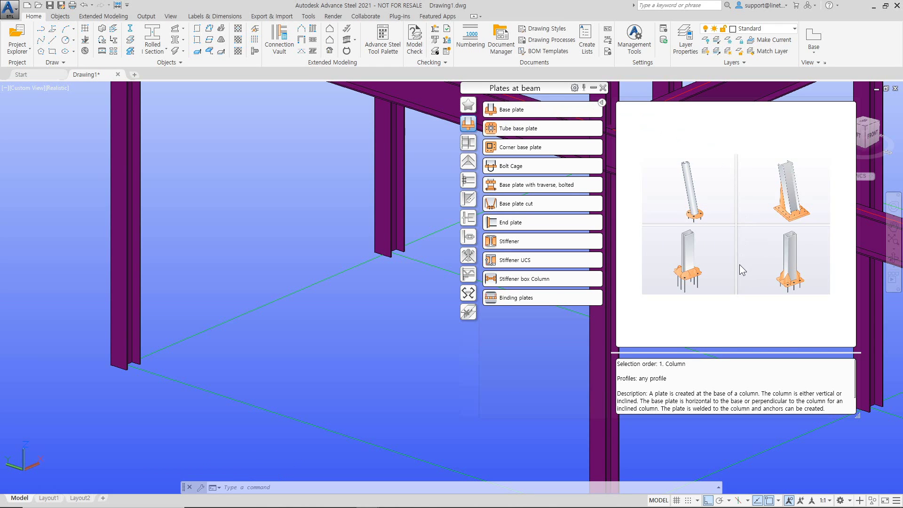
click(516, 107)
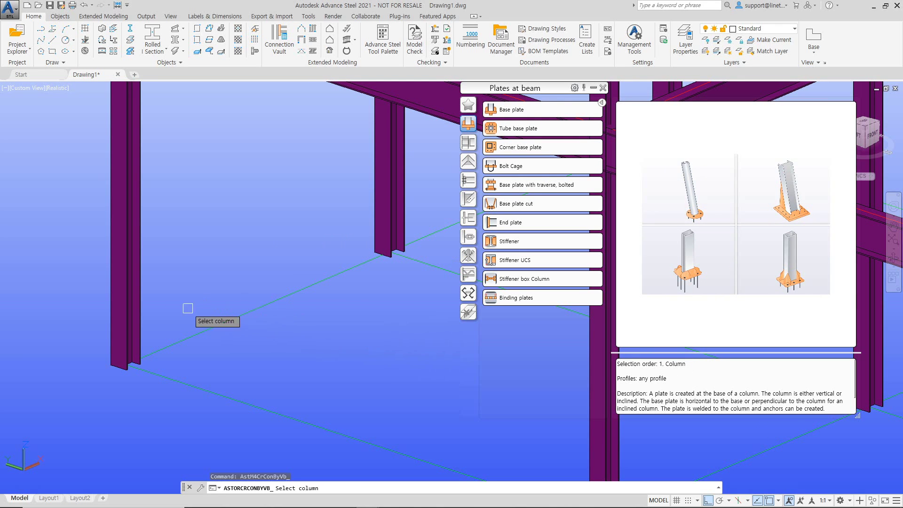
click(139, 328)
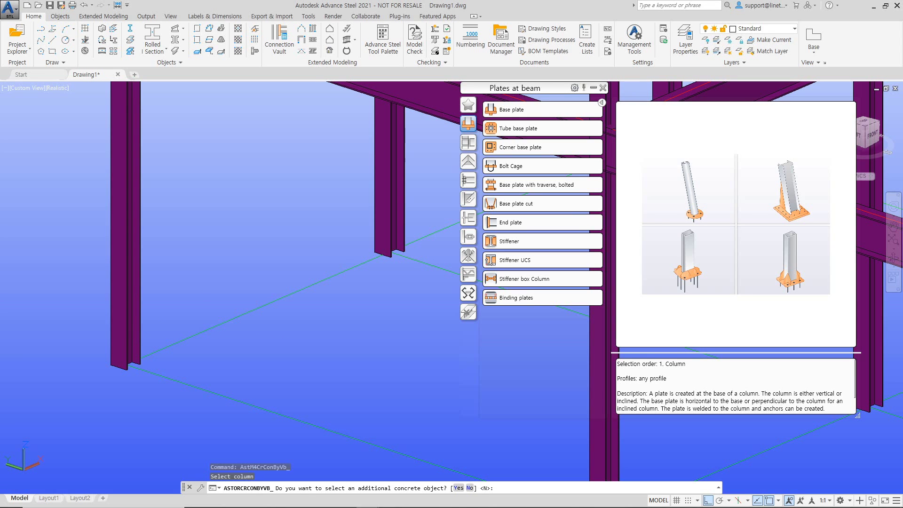
key(Return)
Inspect the base plate and its anchors at the column foot, and close the Base plate properties dialog
scroll(199, 362, up, 6)
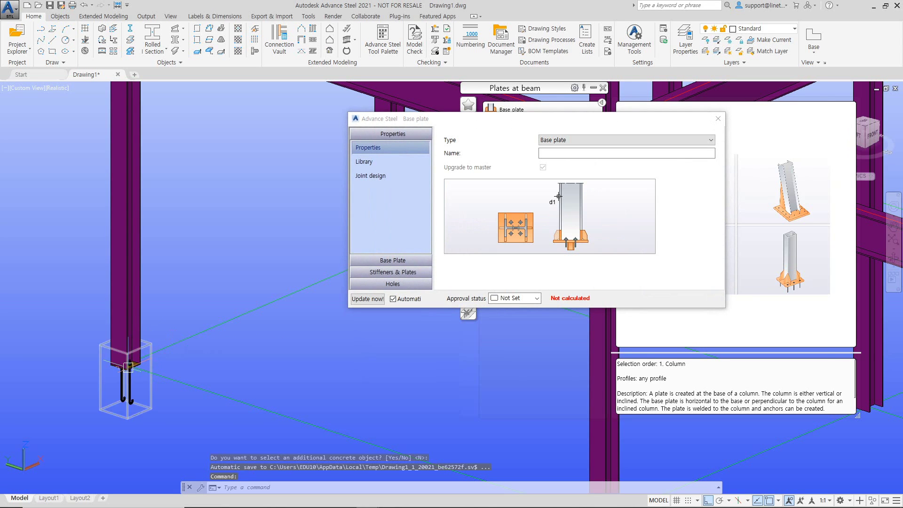
scroll(237, 343, down, 1)
middle_drag(237, 344, 210, 359)
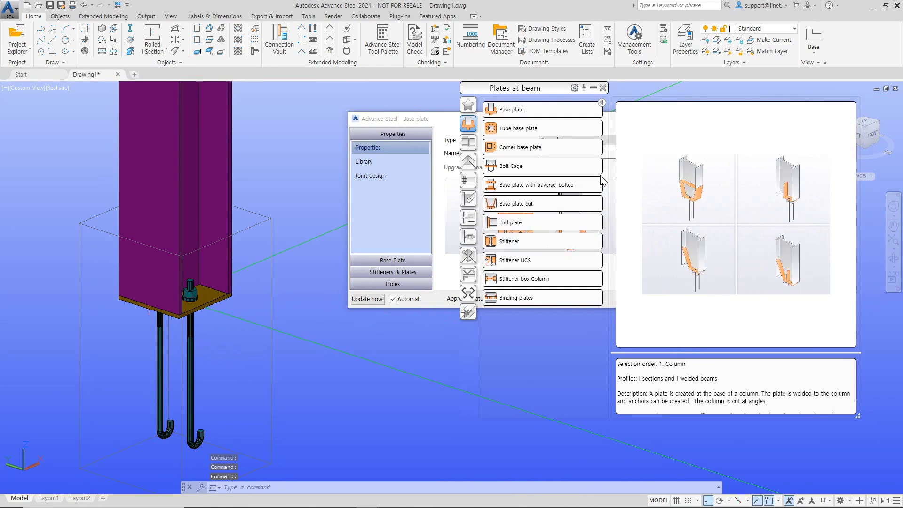
drag(421, 120, 163, 187)
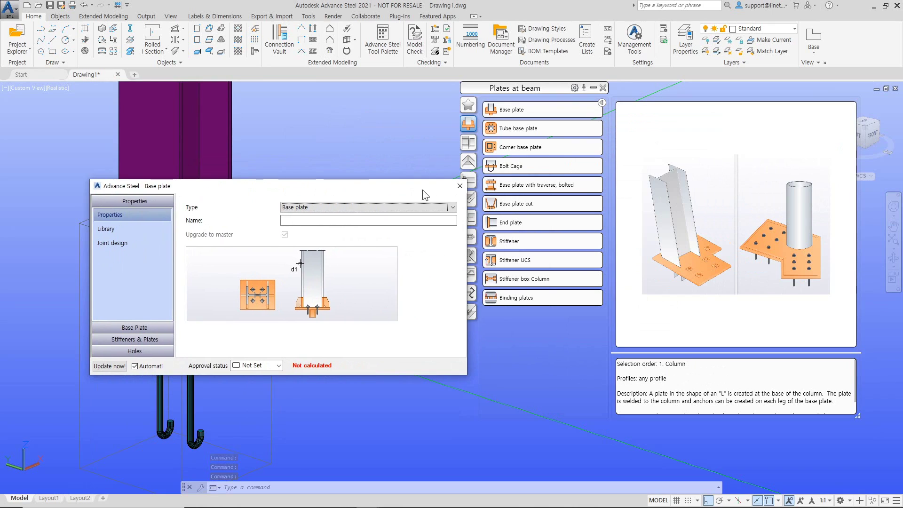
click(457, 186)
Collapse the Connection vault to its title bar and move it clear of the floor beams
scroll(290, 321, down, 5)
middle_drag(357, 269, 284, 336)
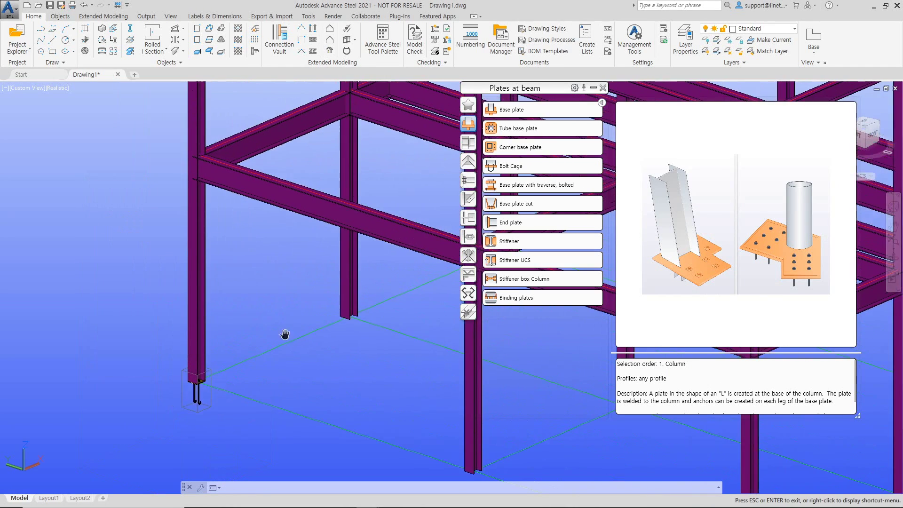
middle_drag(322, 274, 258, 350)
middle_drag(370, 238, 331, 263)
key(Escape)
scroll(293, 244, up, 6)
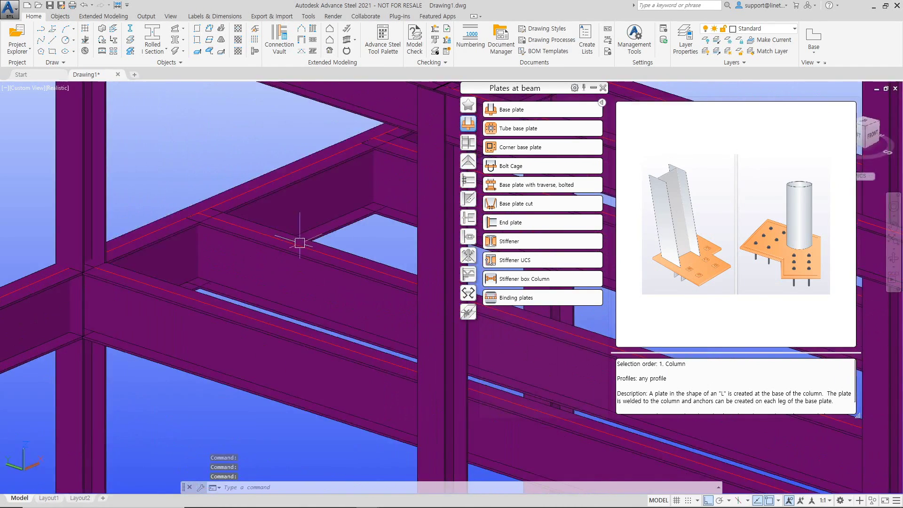
shift+middle_drag(276, 300, 272, 304)
click(594, 87)
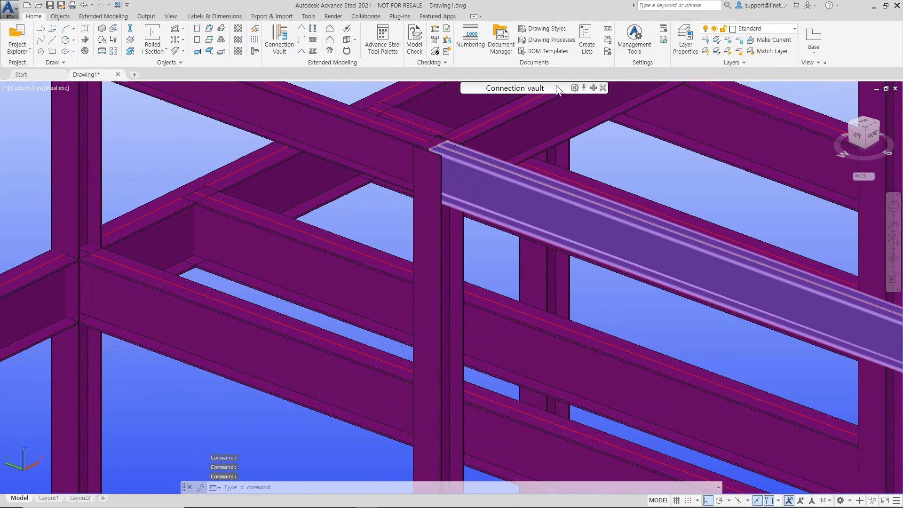
drag(557, 89, 623, 95)
Examine the junctions where the intermediate floor beams frame into the supporting girder
middle_drag(225, 321, 317, 322)
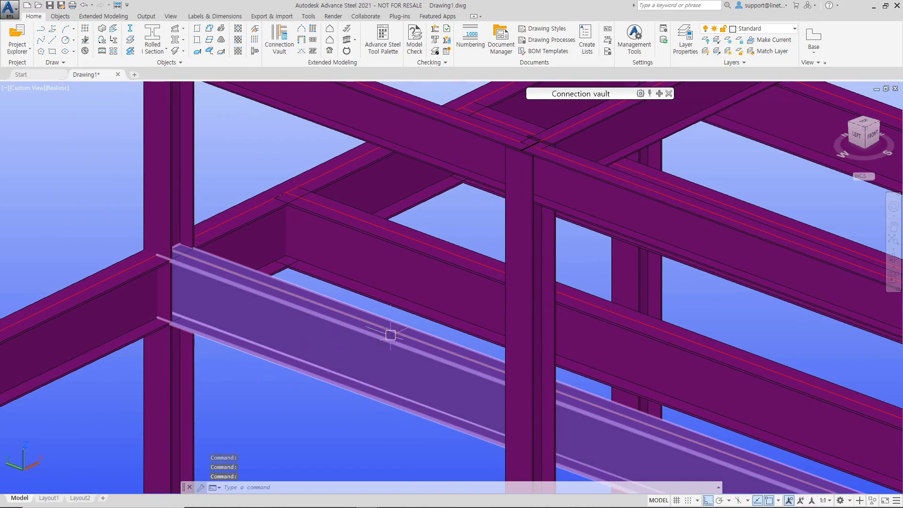
scroll(313, 296, down, 6)
middle_drag(395, 296, 366, 274)
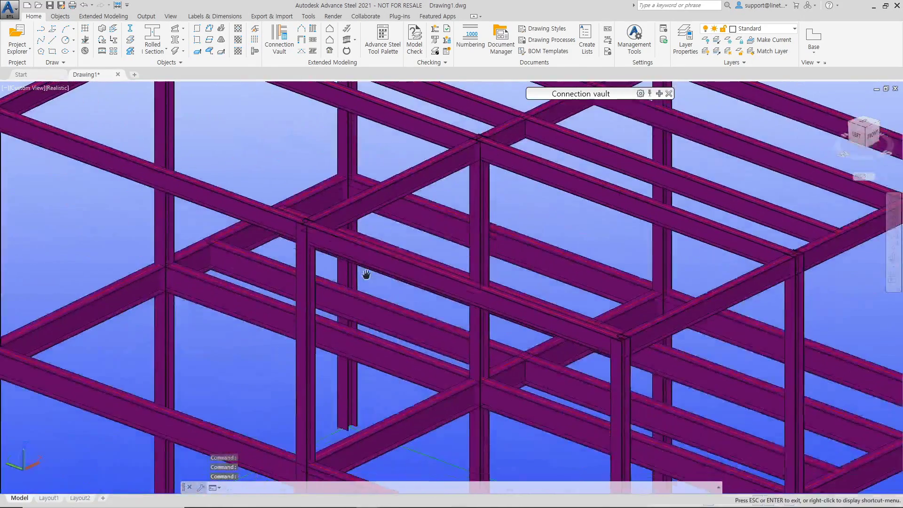
scroll(367, 274, up, 2)
scroll(308, 362, up, 5)
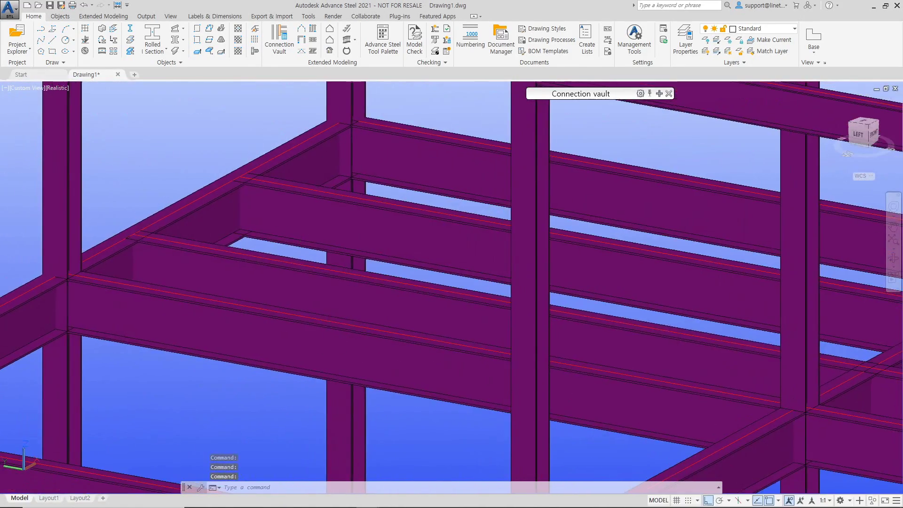
scroll(262, 192, up, 4)
scroll(188, 192, up, 3)
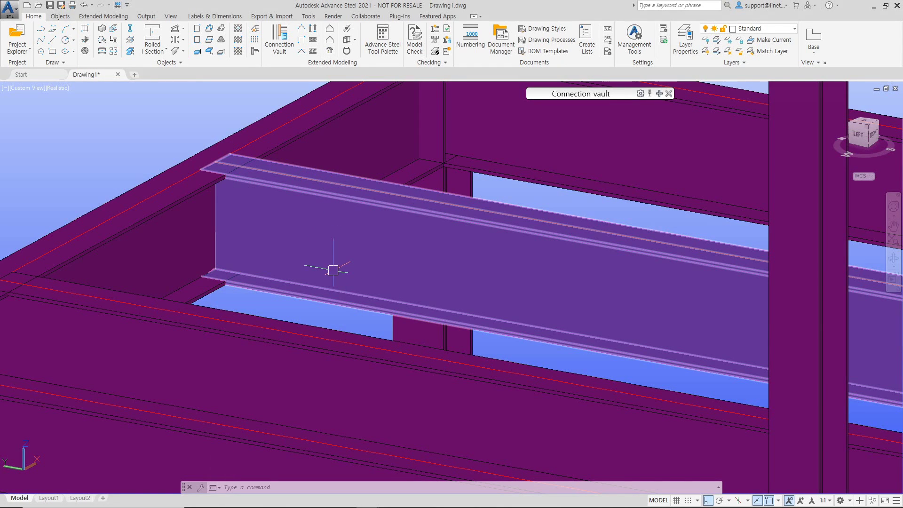
scroll(262, 256, down, 5)
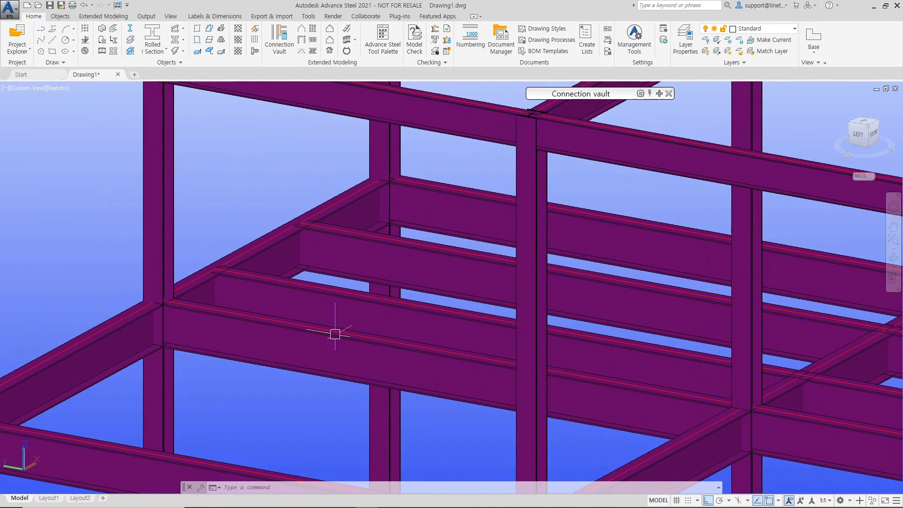
shift+middle_drag(335, 333, 314, 342)
middle_drag(320, 287, 321, 320)
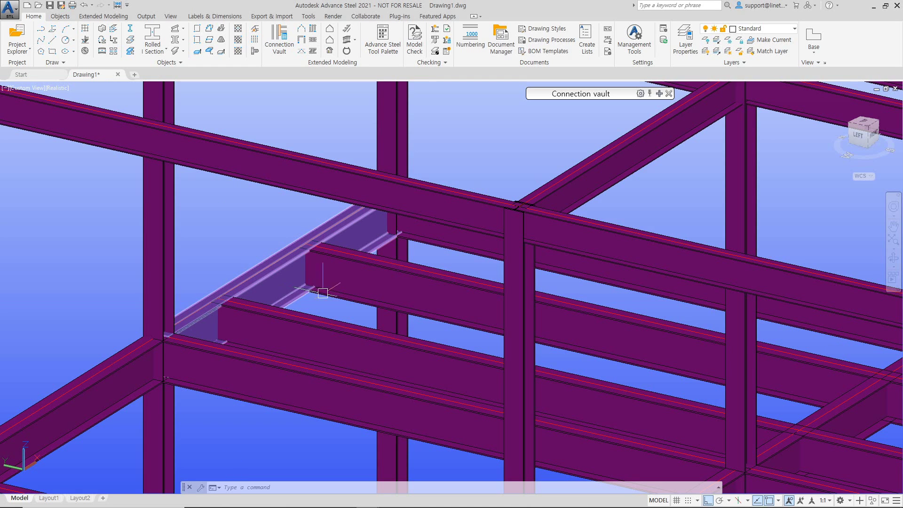
scroll(272, 282, up, 3)
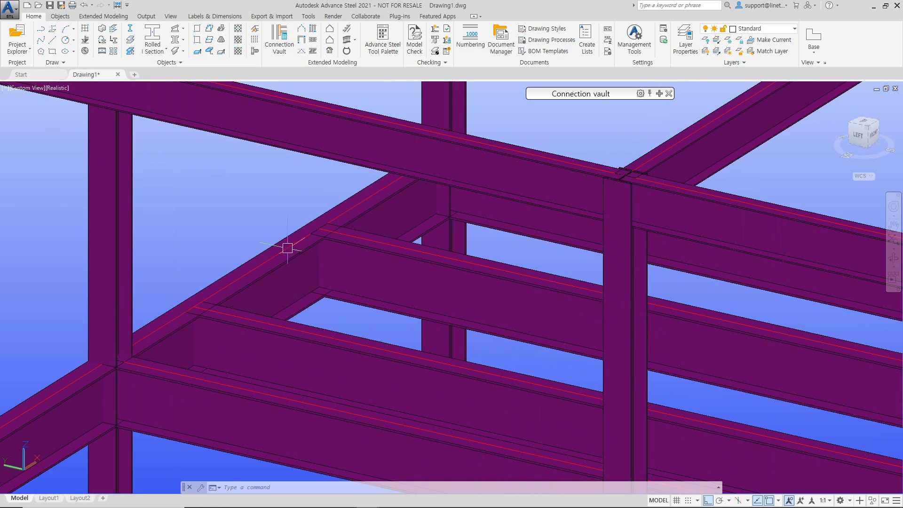
click(279, 251)
click(340, 250)
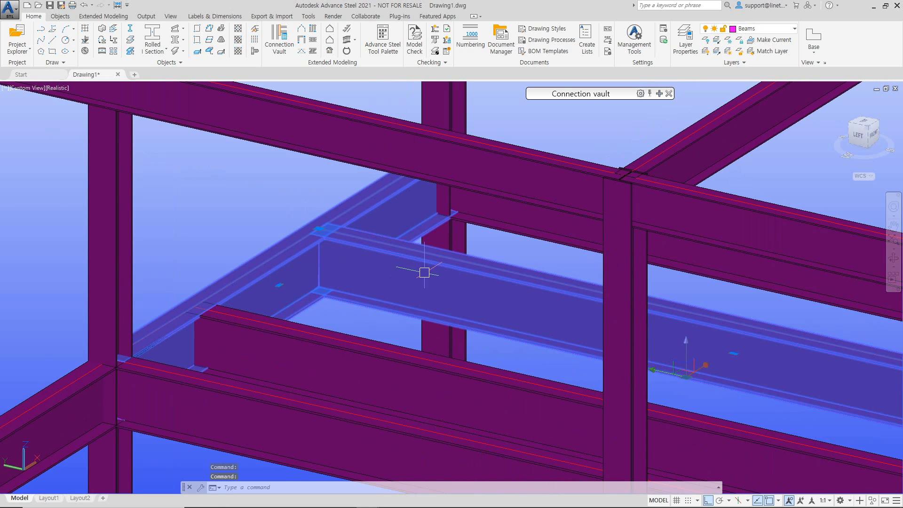
scroll(401, 244, down, 5)
key(Escape)
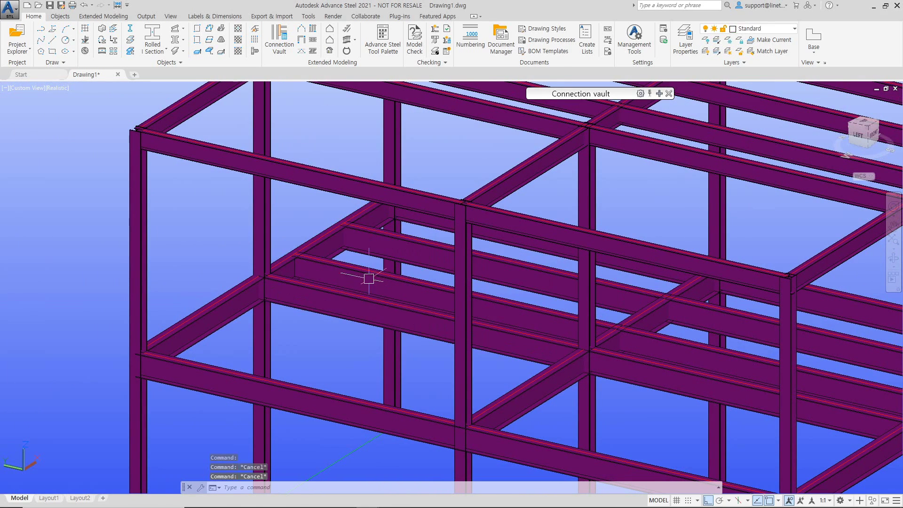
Isolate the floor girder and the intermediate beam that frames into it, hiding the rest of the frame
scroll(330, 272, up, 6)
click(363, 237)
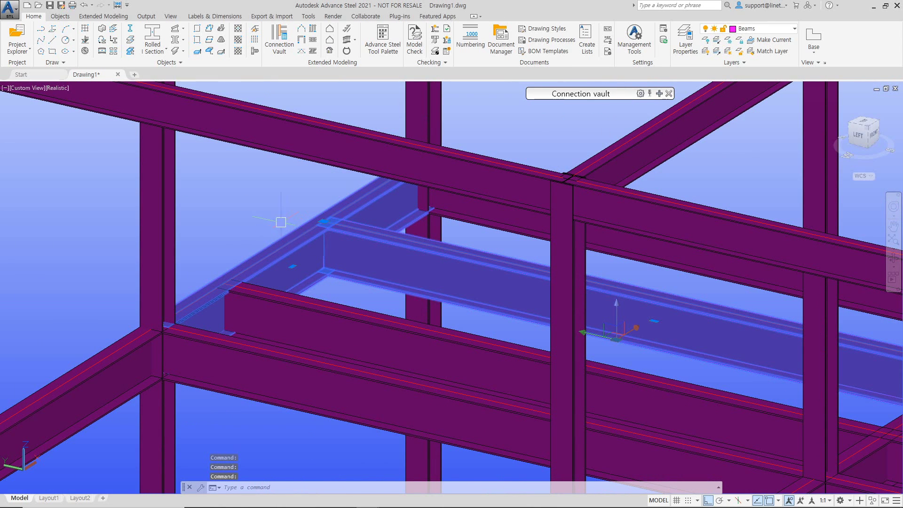
right_click(260, 198)
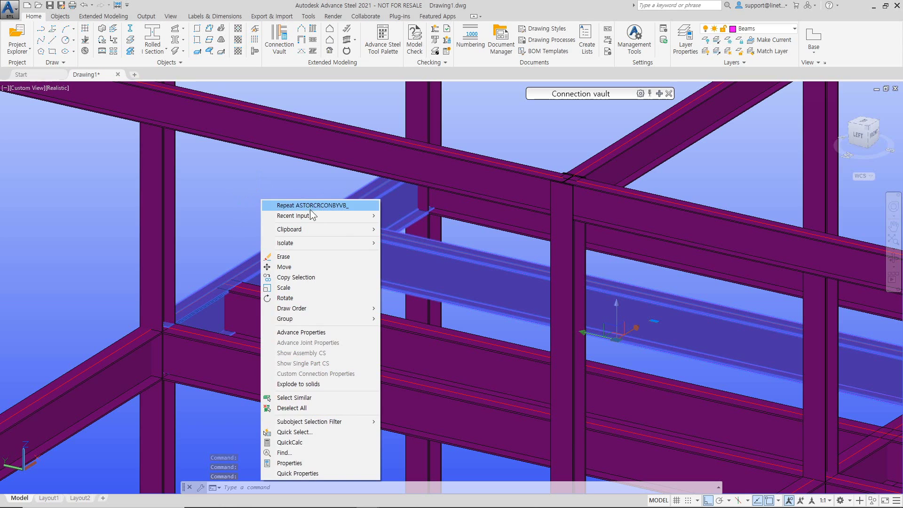
click(258, 195)
click(224, 172)
click(333, 273)
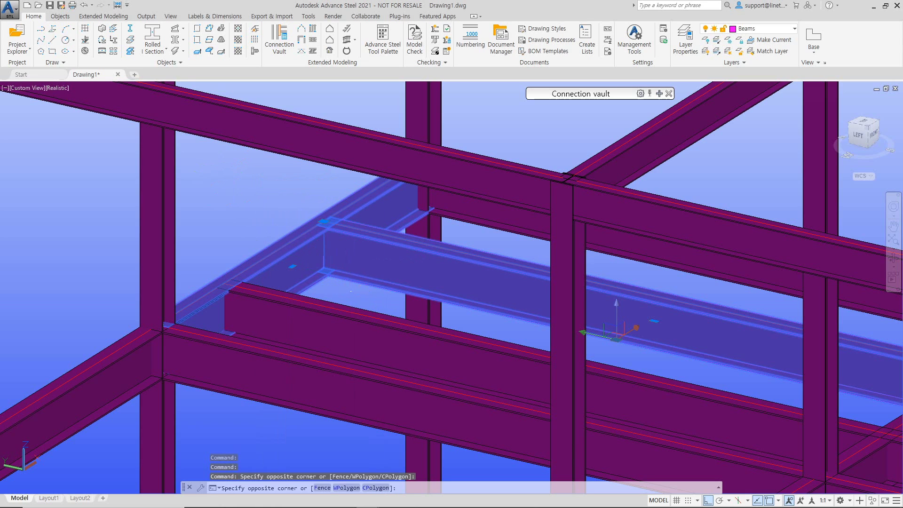
click(298, 223)
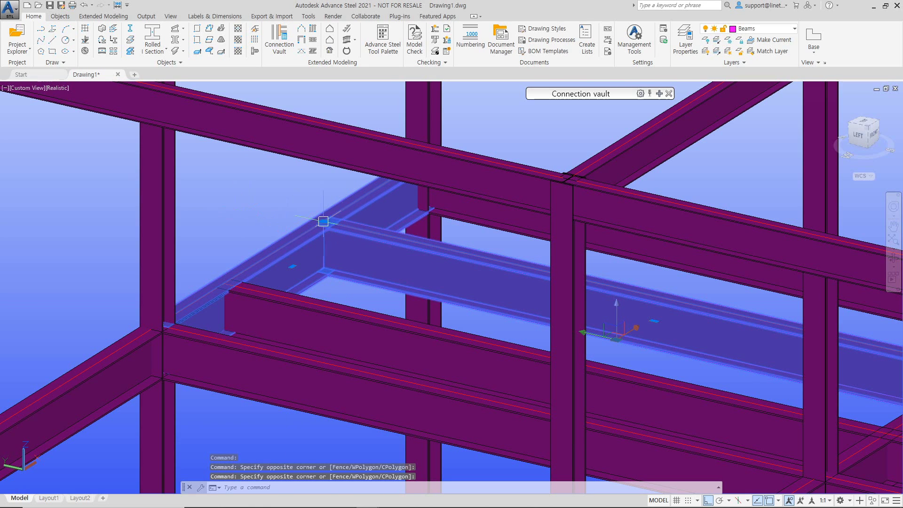
right_click(273, 184)
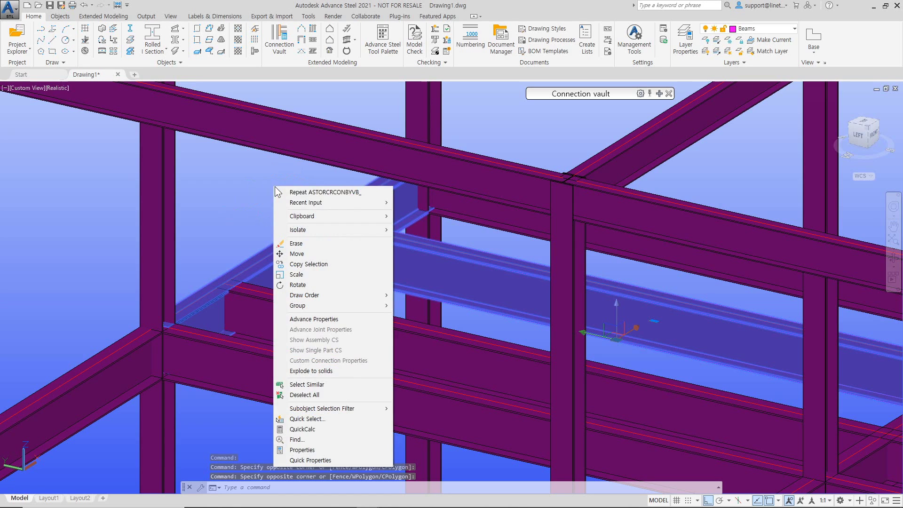
mouse_move(309, 230)
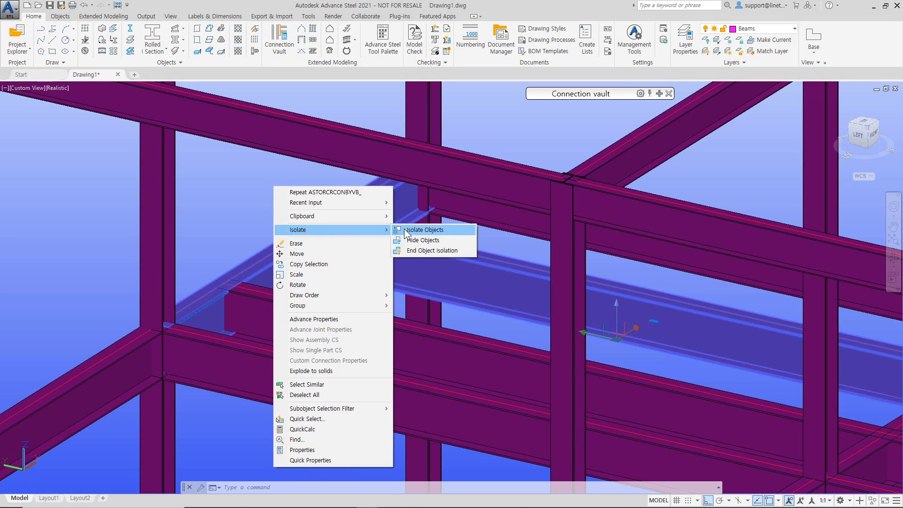
click(422, 231)
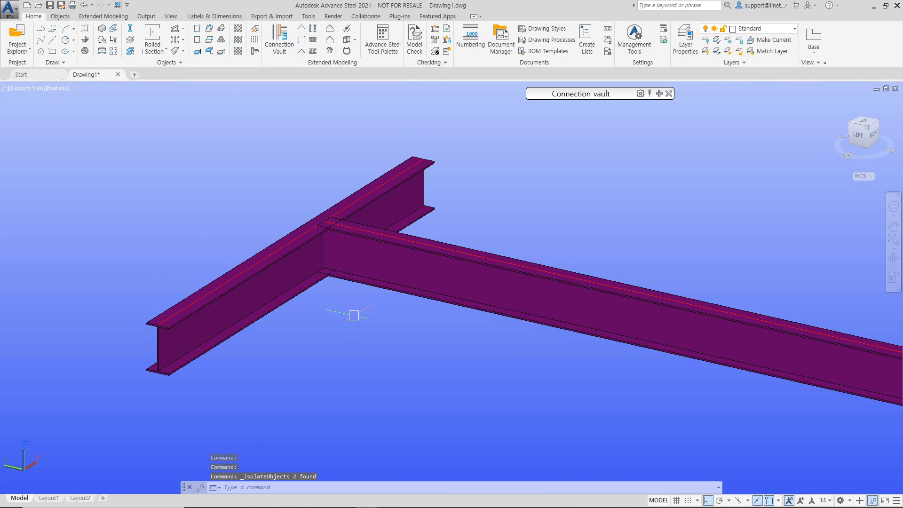
Expand the Connection vault again and move it away from the joint of the two isolated beams
shift+middle_drag(345, 331, 325, 353)
scroll(316, 307, down, 6)
scroll(327, 312, up, 5)
scroll(322, 302, up, 3)
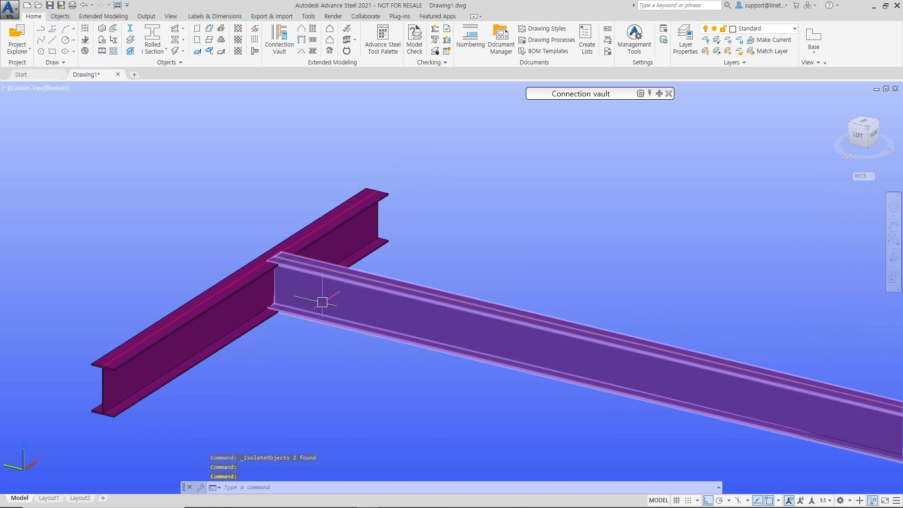
click(659, 94)
drag(608, 96, 532, 66)
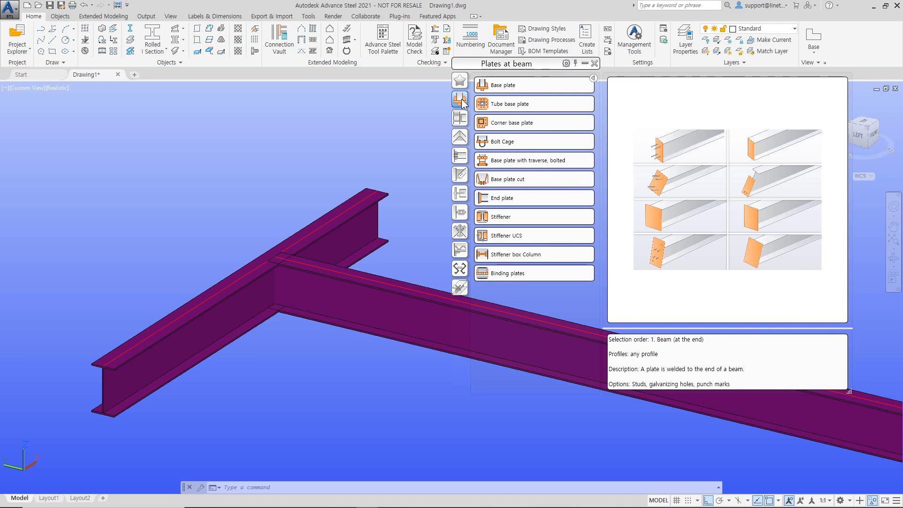
Create a Shear plate connection from the Platform beams category, with the girder as main beam and the intermediate floor beam as secondary beam
click(460, 154)
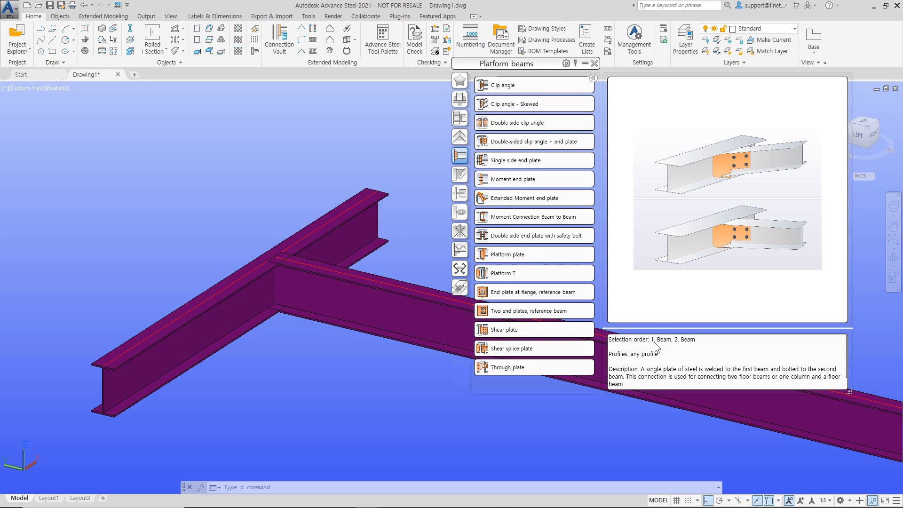
click(550, 332)
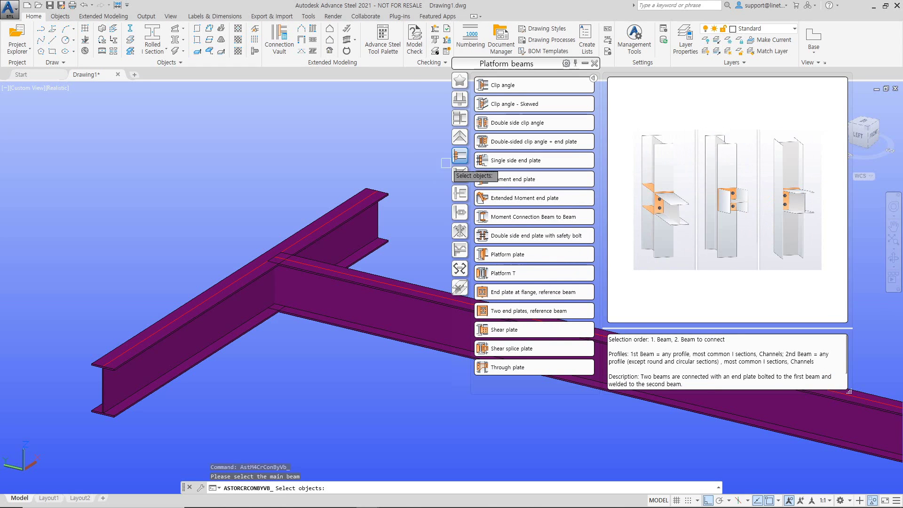
click(244, 263)
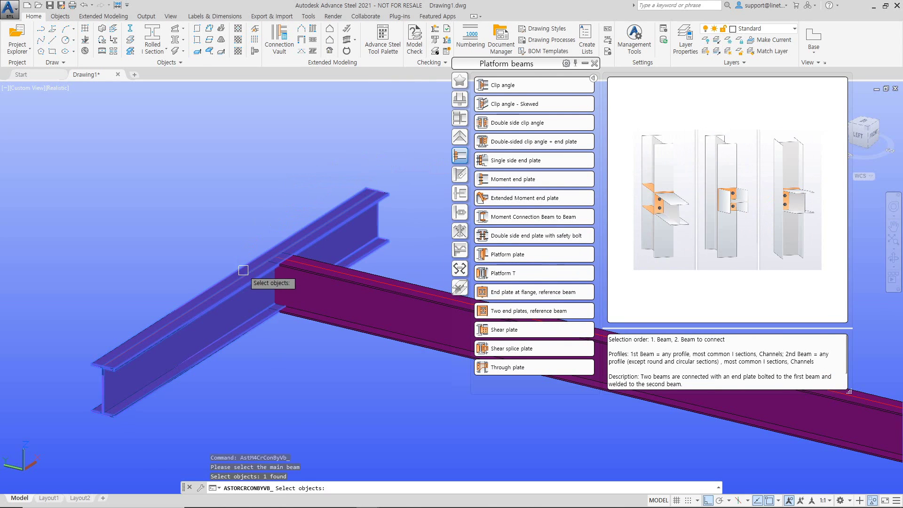
middle_drag(247, 214, 202, 184)
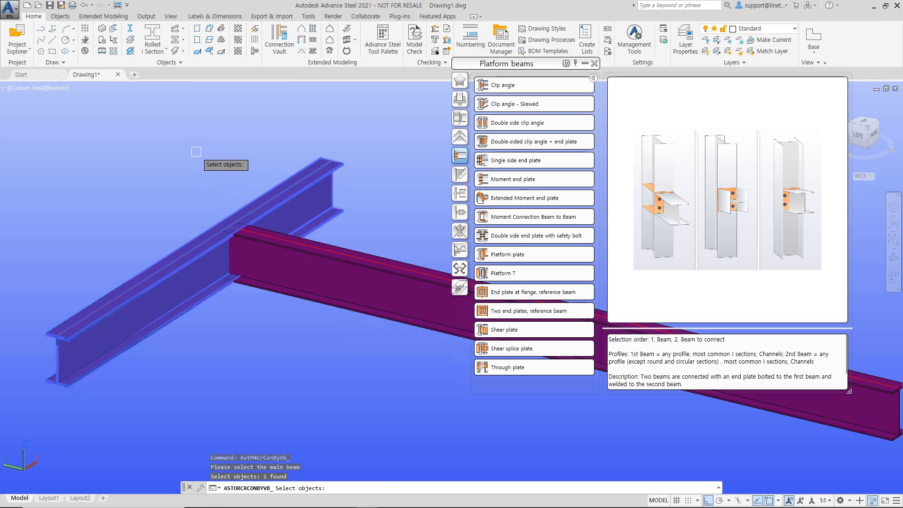
key(Return)
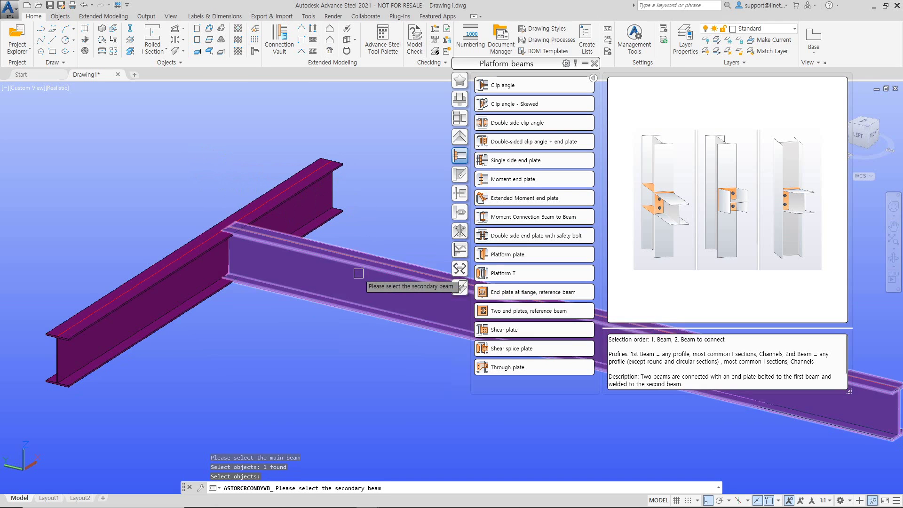
click(344, 260)
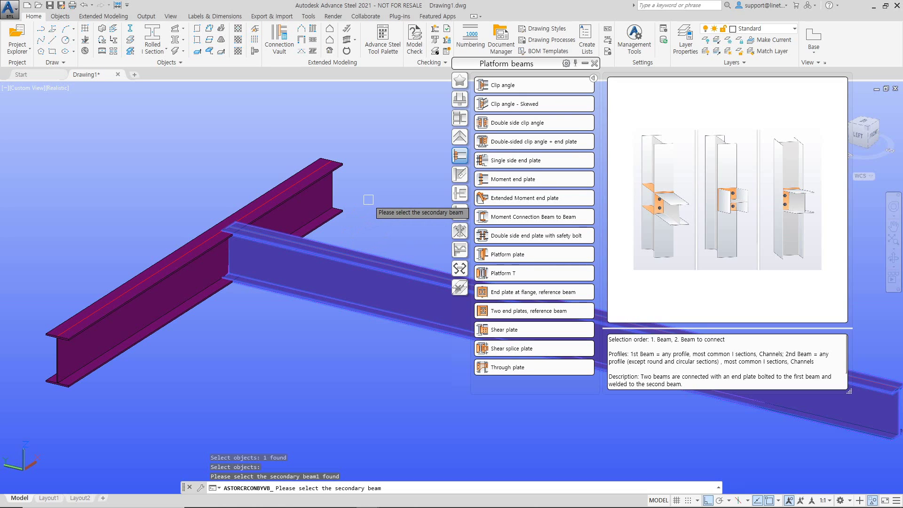
key(Return)
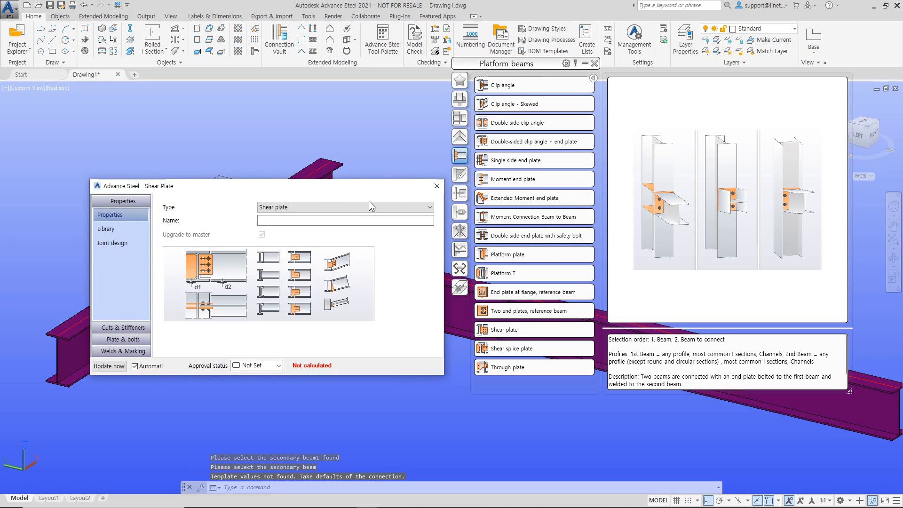
Collapse the Connection vault to its title bar and move the Shear Plate dialog clear of the beam joint
drag(348, 187, 639, 165)
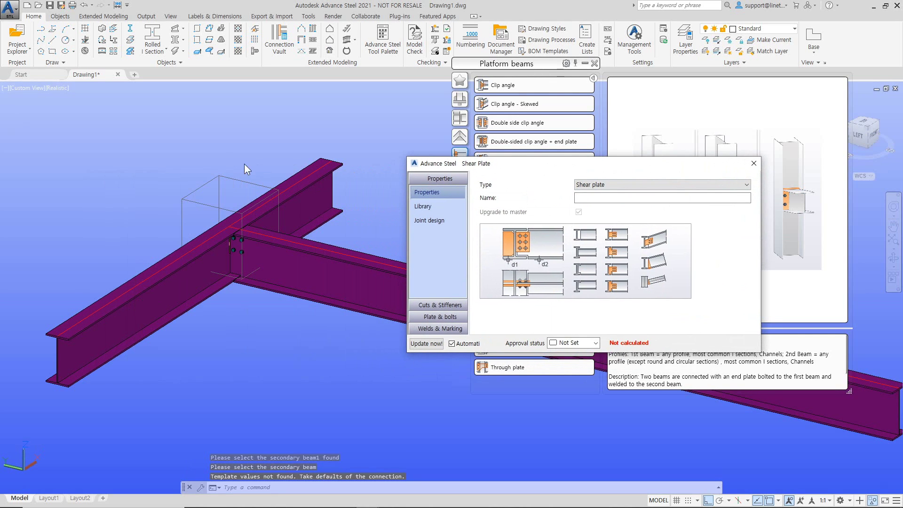
scroll(269, 288, up, 2)
shift+middle_drag(269, 287, 230, 294)
scroll(229, 284, down, 3)
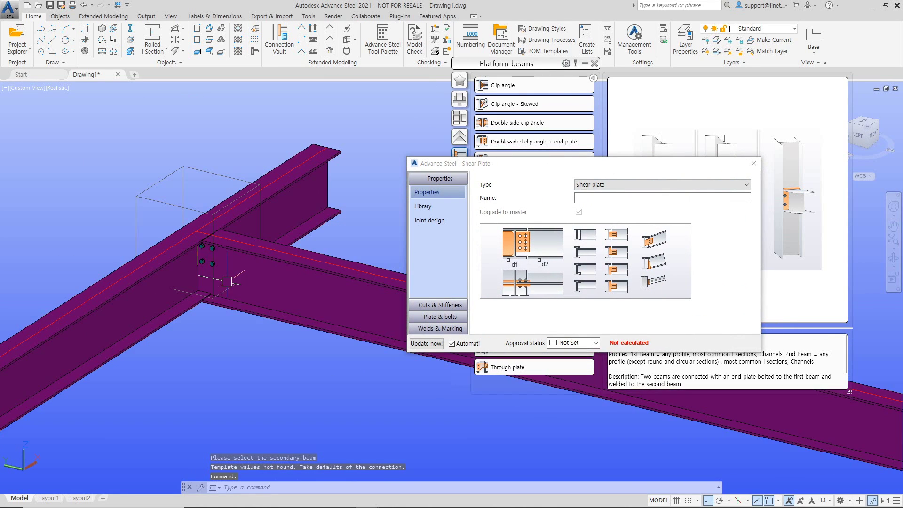
shift+middle_drag(295, 322, 141, 315)
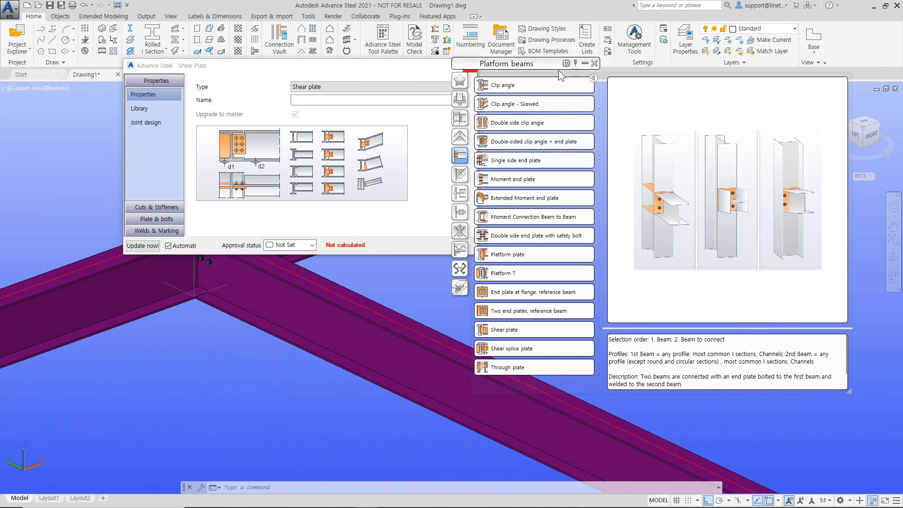
drag(542, 64, 609, 57)
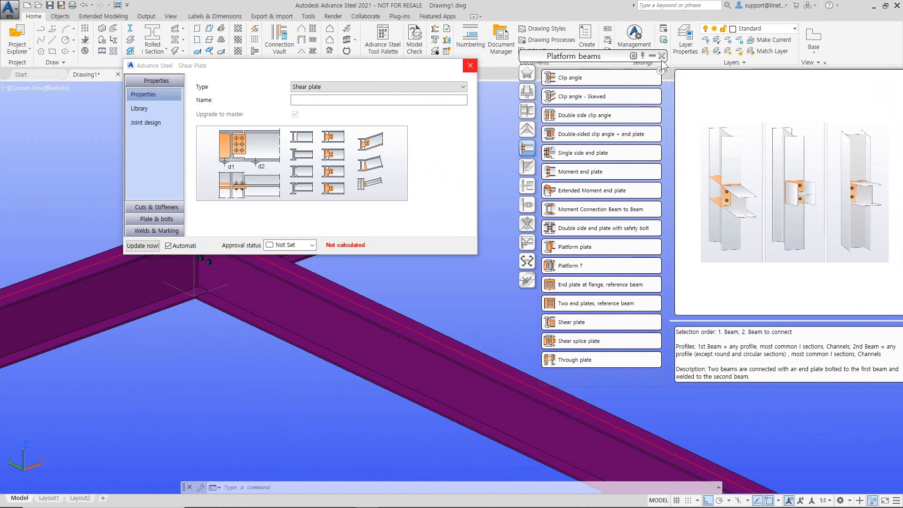
click(652, 55)
click(445, 64)
drag(445, 63, 731, 137)
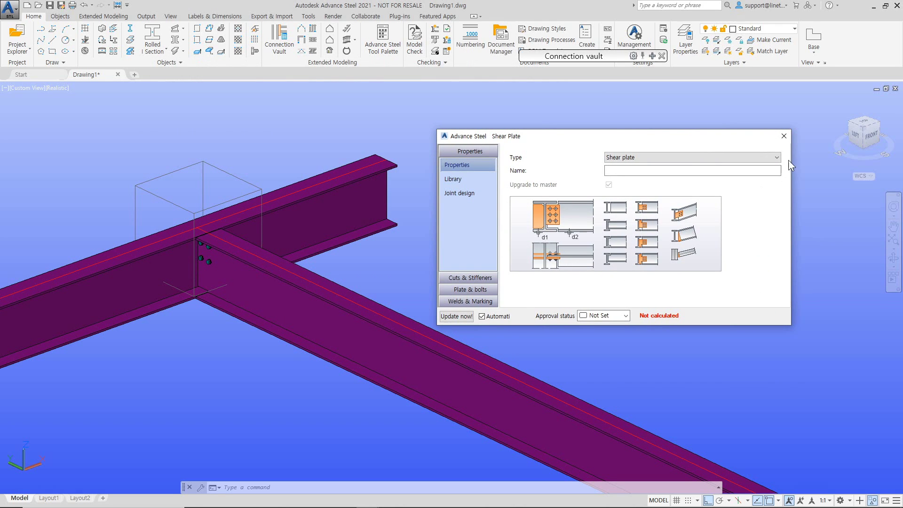
Close the Shear Plate dialog, reopen it from the connection box around the joint, and close it again
click(784, 137)
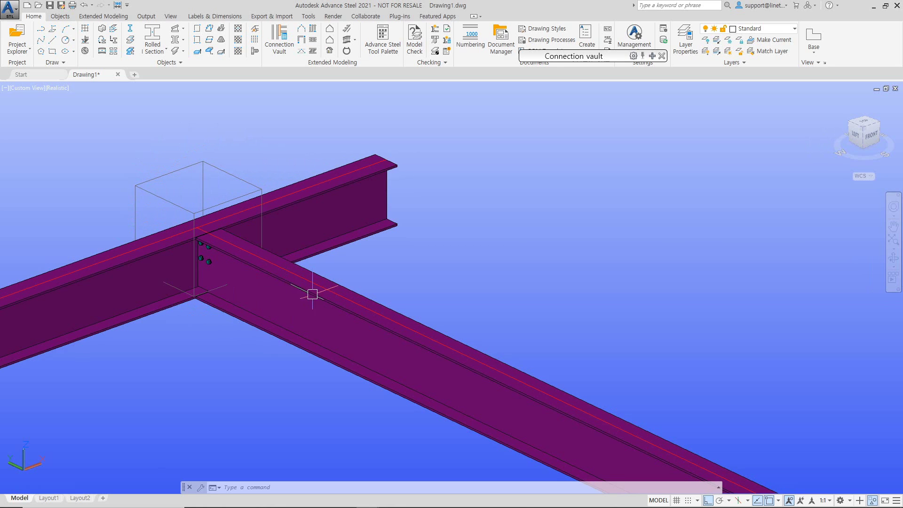
click(224, 168)
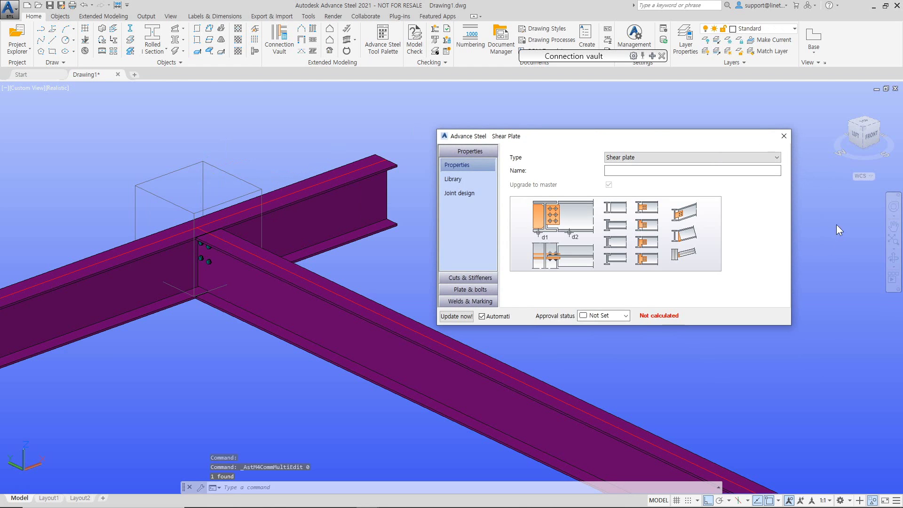
click(784, 137)
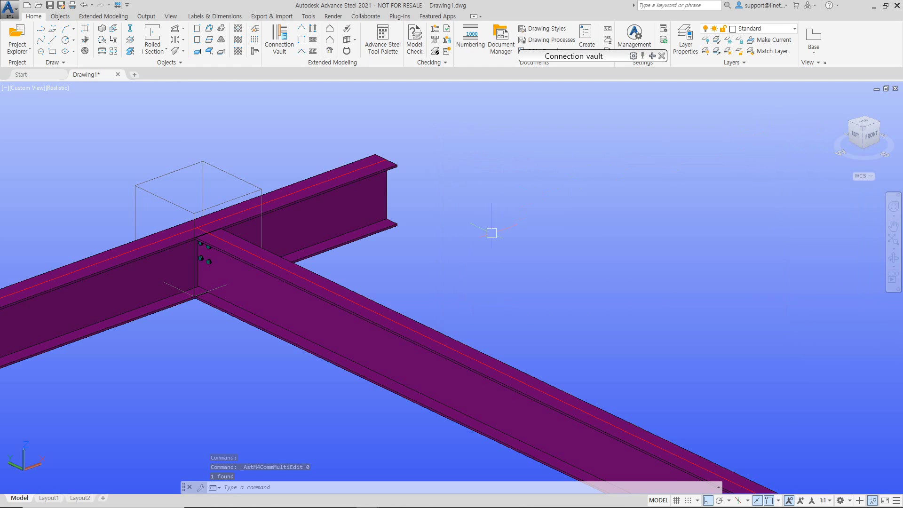
Open the Advance Joint Properties from the shear plate itself, view the connection settings, and close them
shift+middle_drag(398, 304, 290, 290)
scroll(210, 219, up, 5)
scroll(210, 220, up, 3)
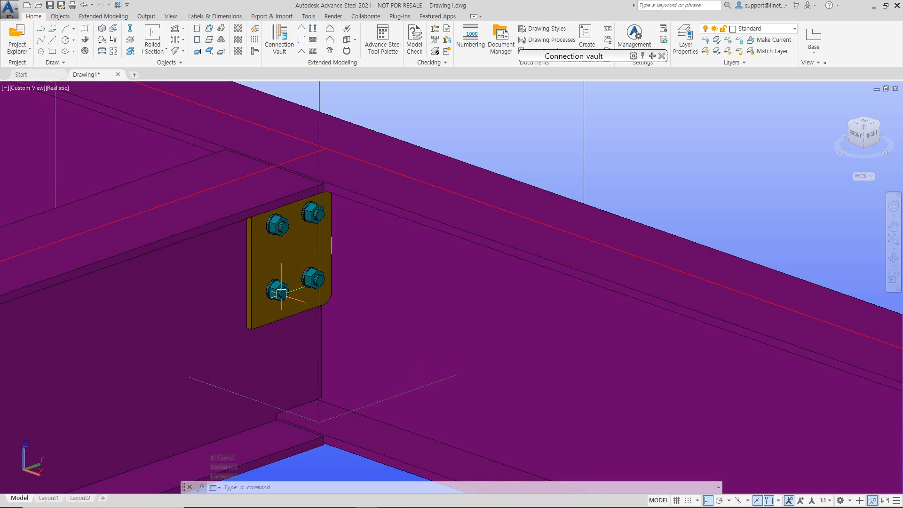
click(277, 263)
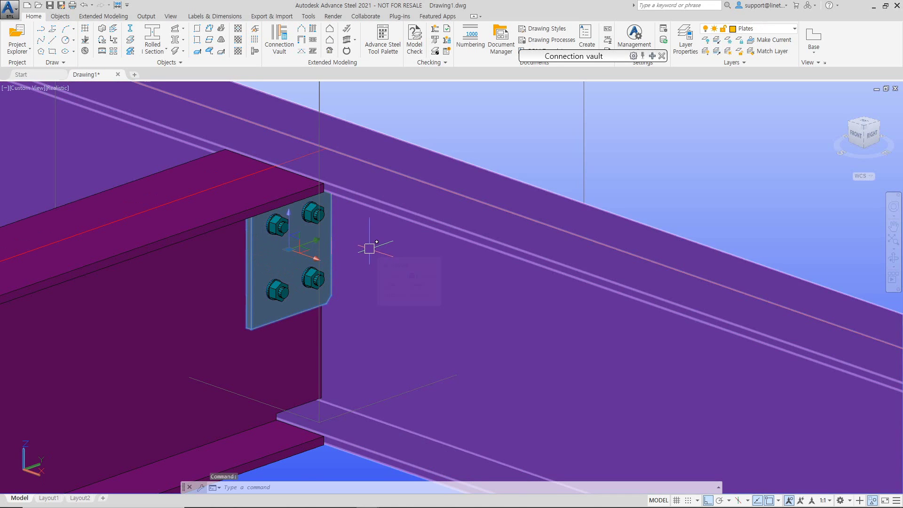
right_click(369, 248)
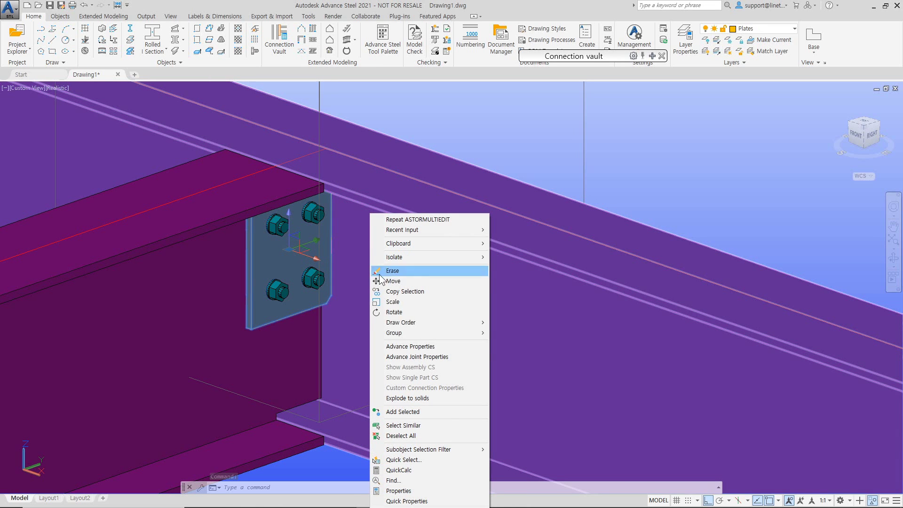
click(417, 358)
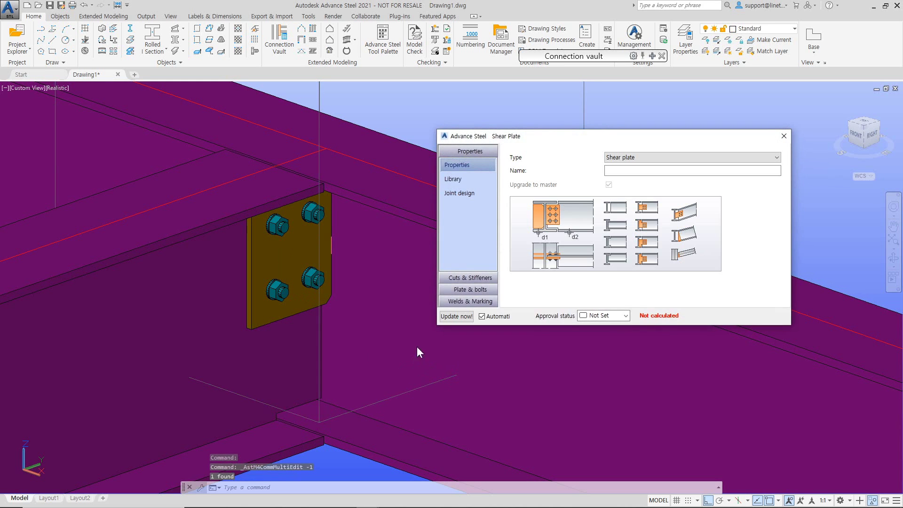
click(784, 136)
Check which property commands are offered for the girder, and clear the selection
click(500, 238)
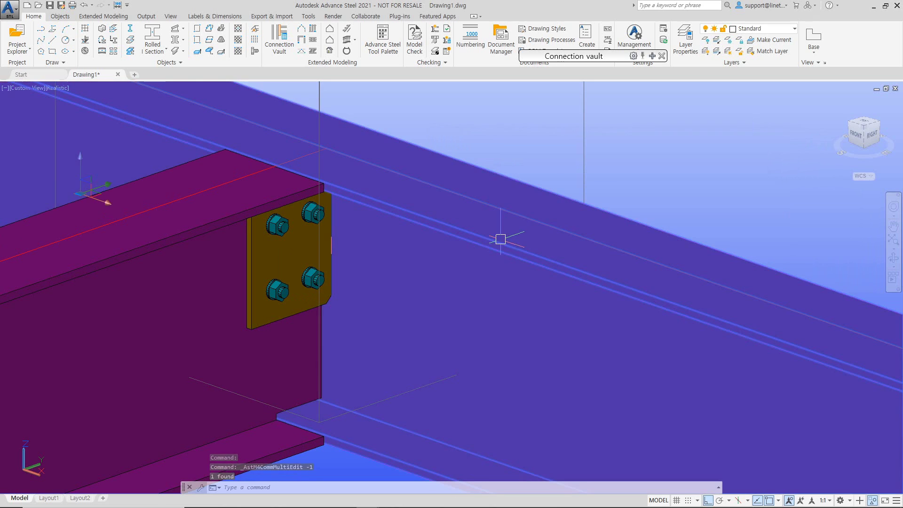
right_click(510, 150)
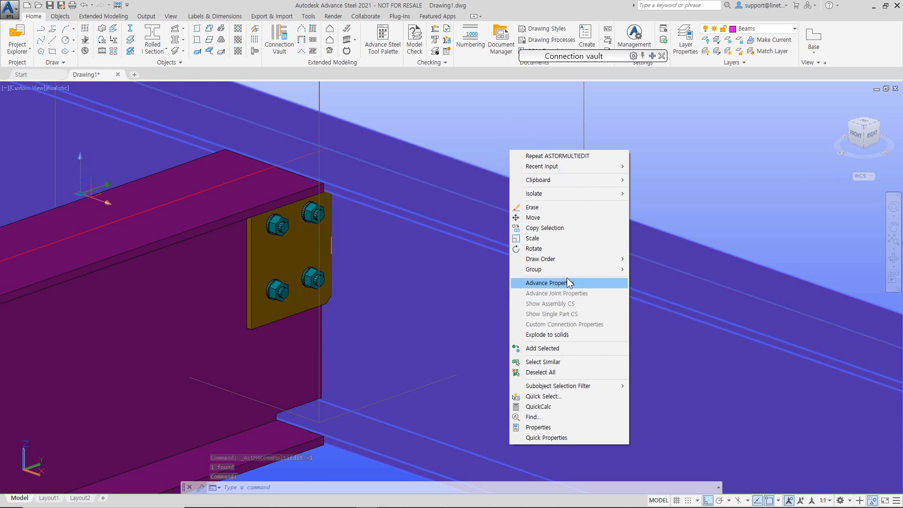
key(Escape)
key(Escape)
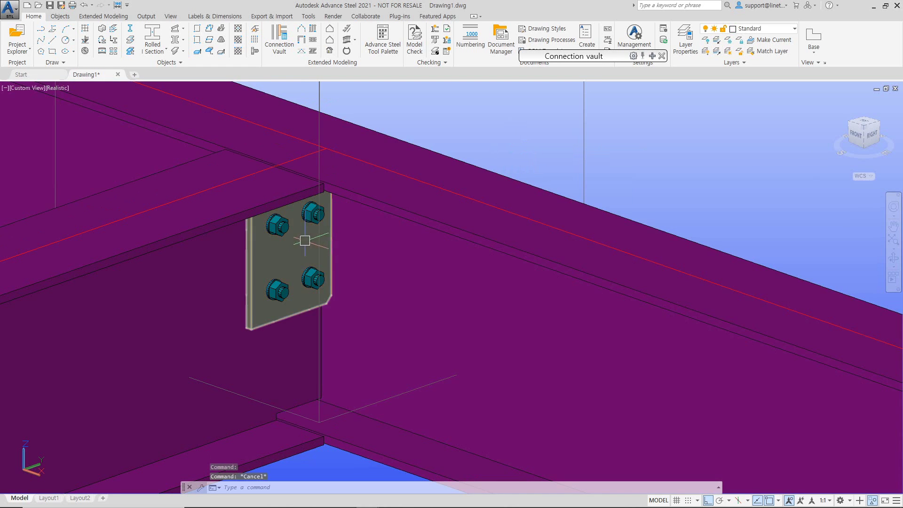
Check that Advance Joint Properties is offered for the shear plate, and clear the selection
click(302, 247)
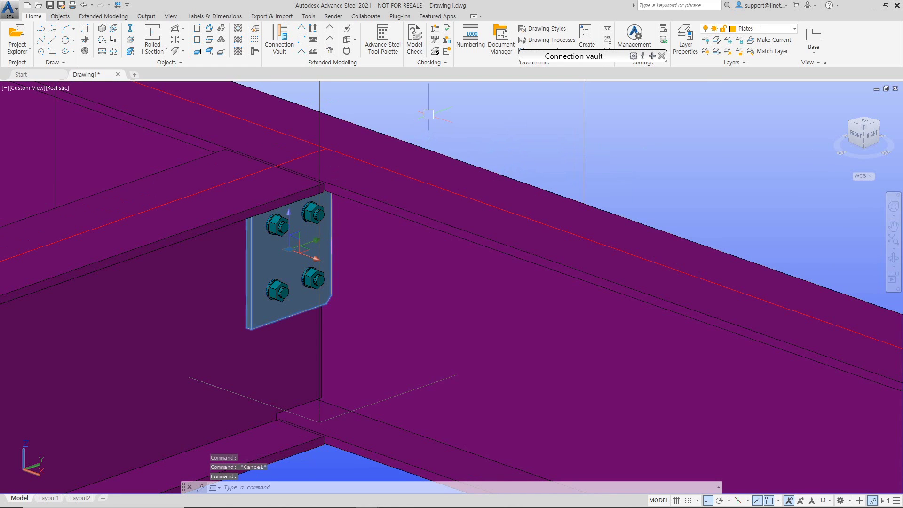
right_click(429, 117)
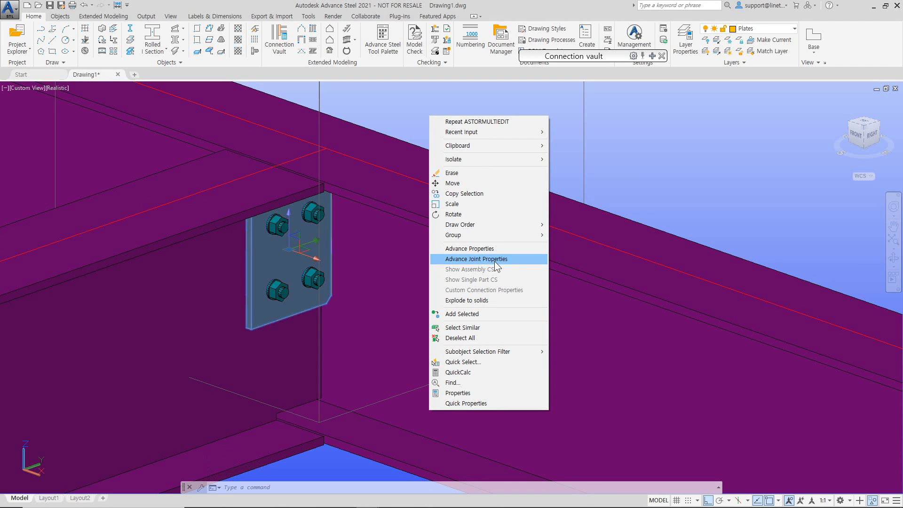
key(Escape)
key(Escape)
key(Escape)
Delete the shear plate connection between the girder and the intermediate beam by erasing its plate
scroll(393, 317, down, 6)
middle_drag(399, 345, 431, 333)
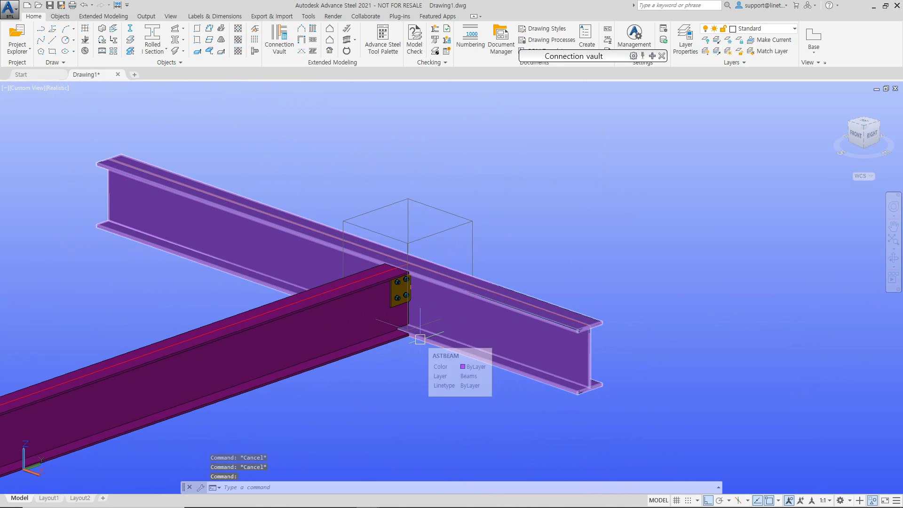
scroll(414, 336, up, 5)
middle_drag(430, 281, 461, 389)
click(383, 324)
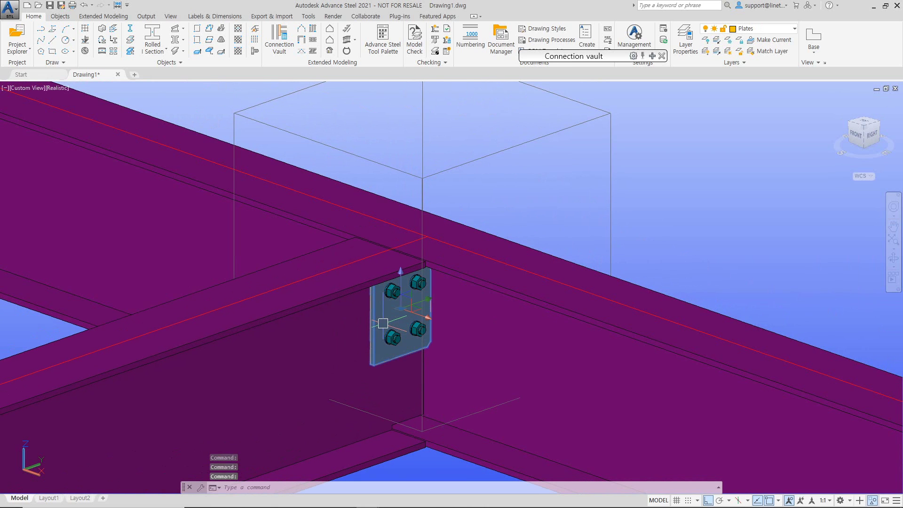
middle_drag(384, 324, 383, 279)
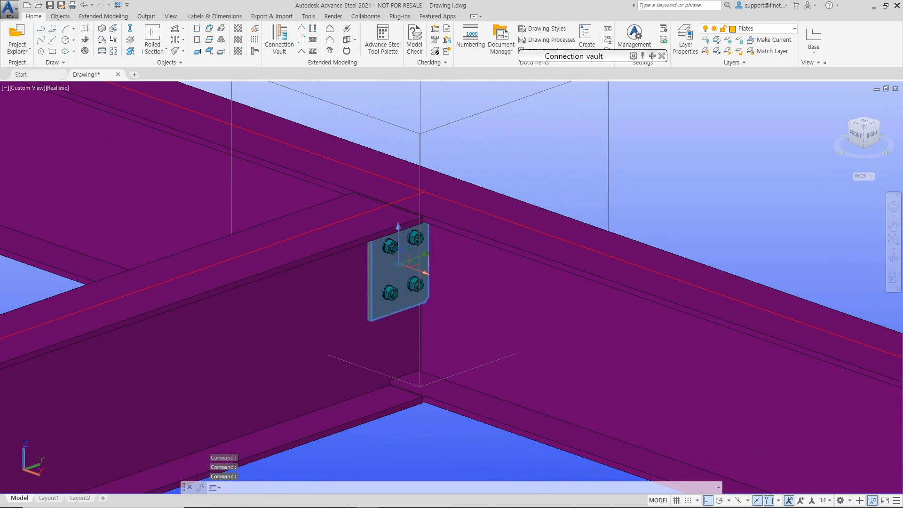
key(Escape)
key(Escape)
scroll(384, 241, up, 4)
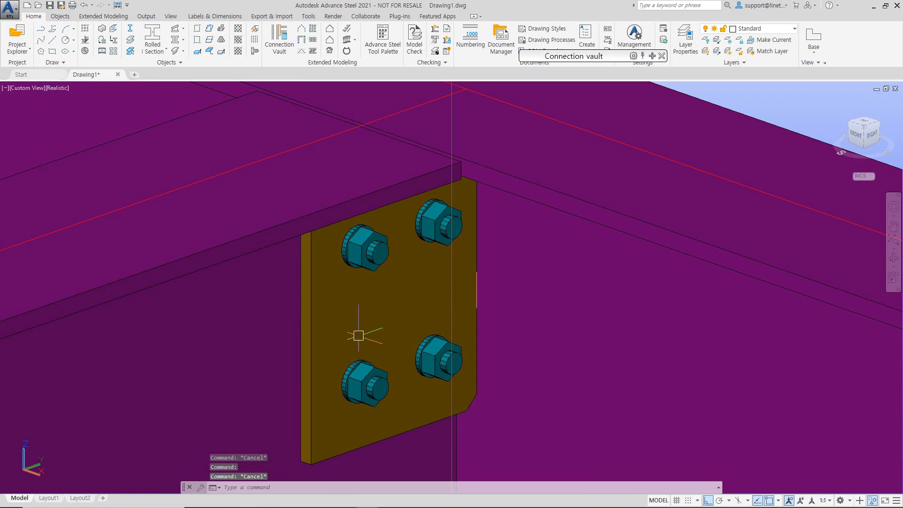
click(339, 327)
mouse_move(348, 304)
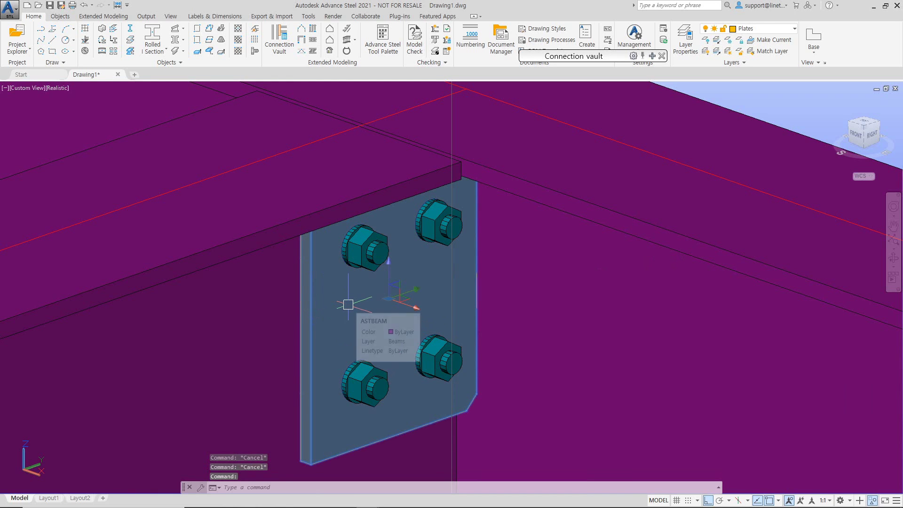
key(Delete)
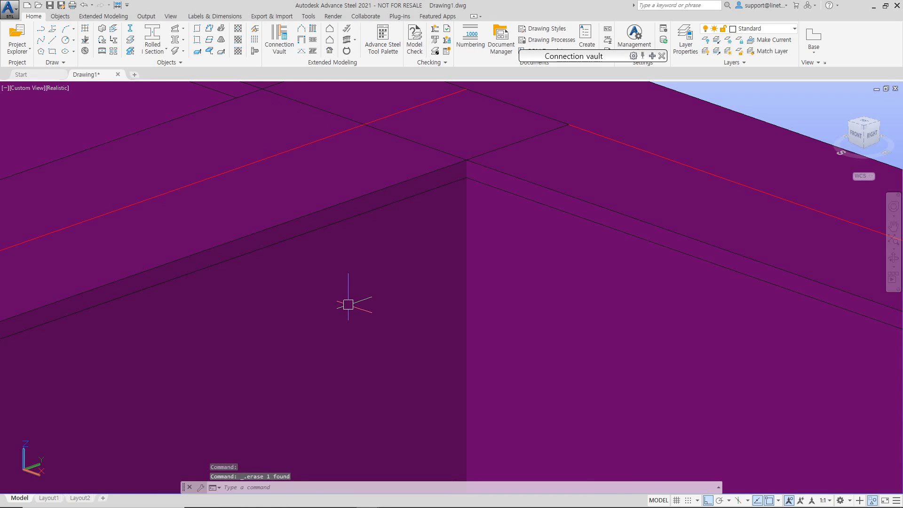
End the object isolation to bring back the rest of the steel frame
scroll(409, 397, down, 8)
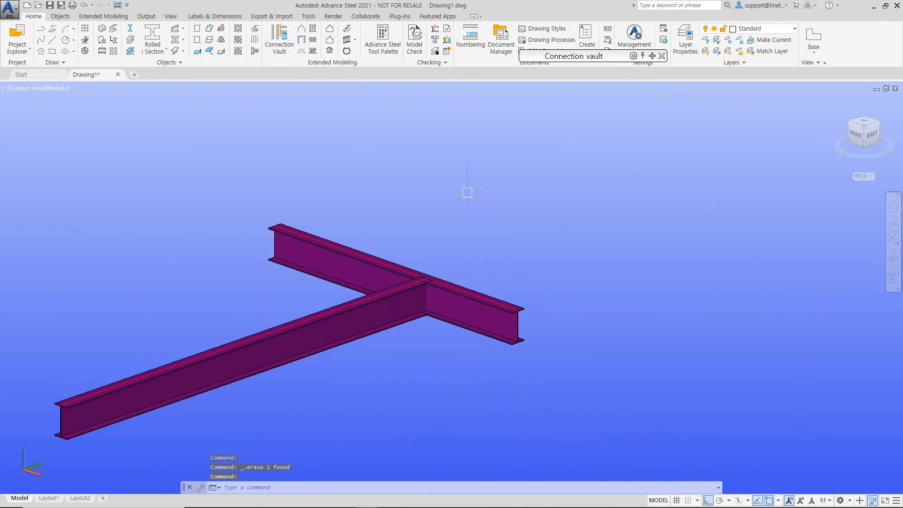
right_click(455, 191)
mouse_move(509, 234)
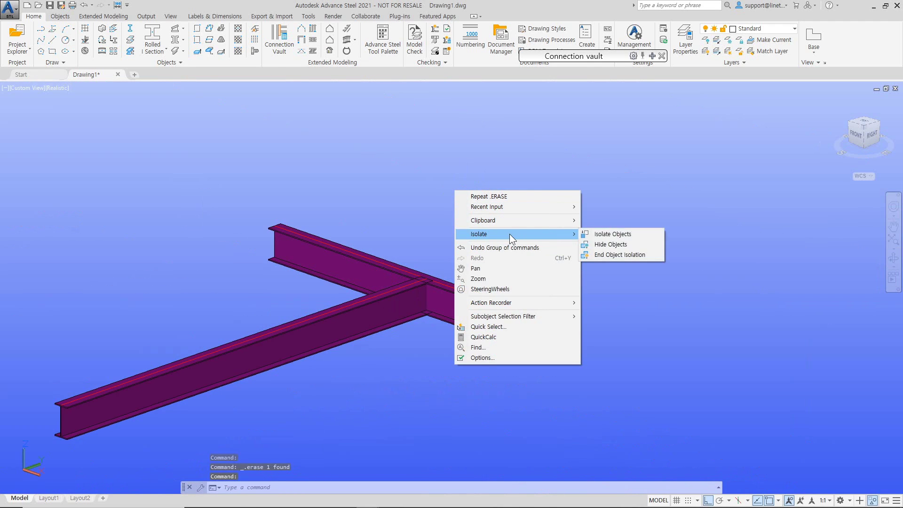
click(614, 253)
Delete the base plate connection with its anchors at the foot of the column
middle_drag(559, 262, 520, 302)
shift+middle_drag(238, 347, 446, 322)
middle_drag(397, 135, 393, 288)
scroll(436, 279, up, 5)
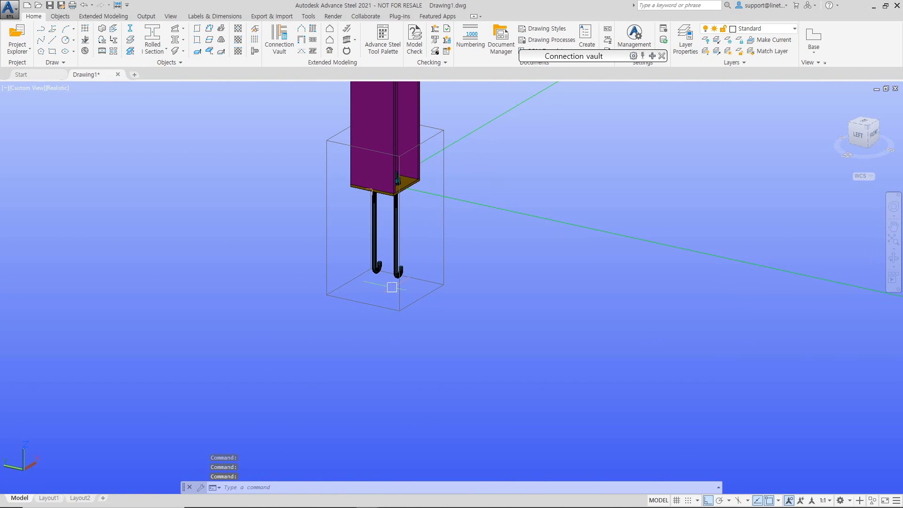
scroll(416, 170, up, 6)
click(395, 254)
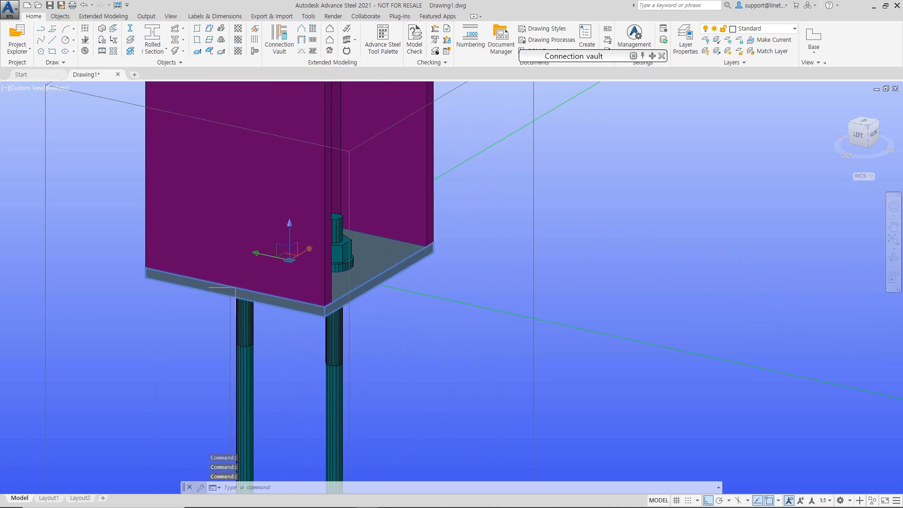
key(Delete)
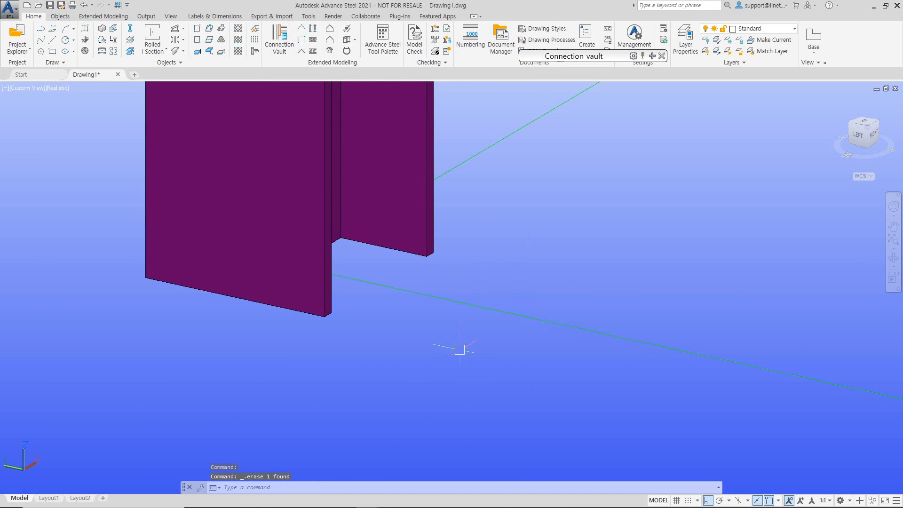
scroll(459, 349, down, 12)
middle_drag(567, 313, 338, 310)
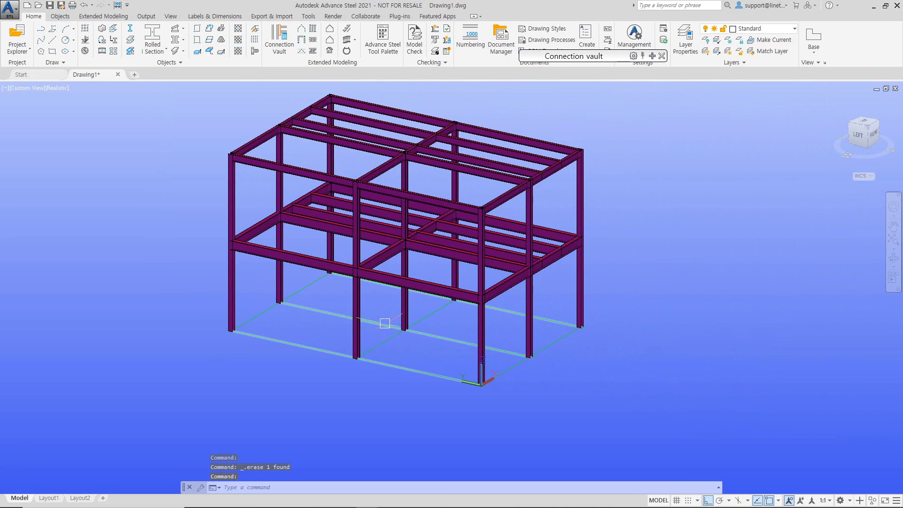